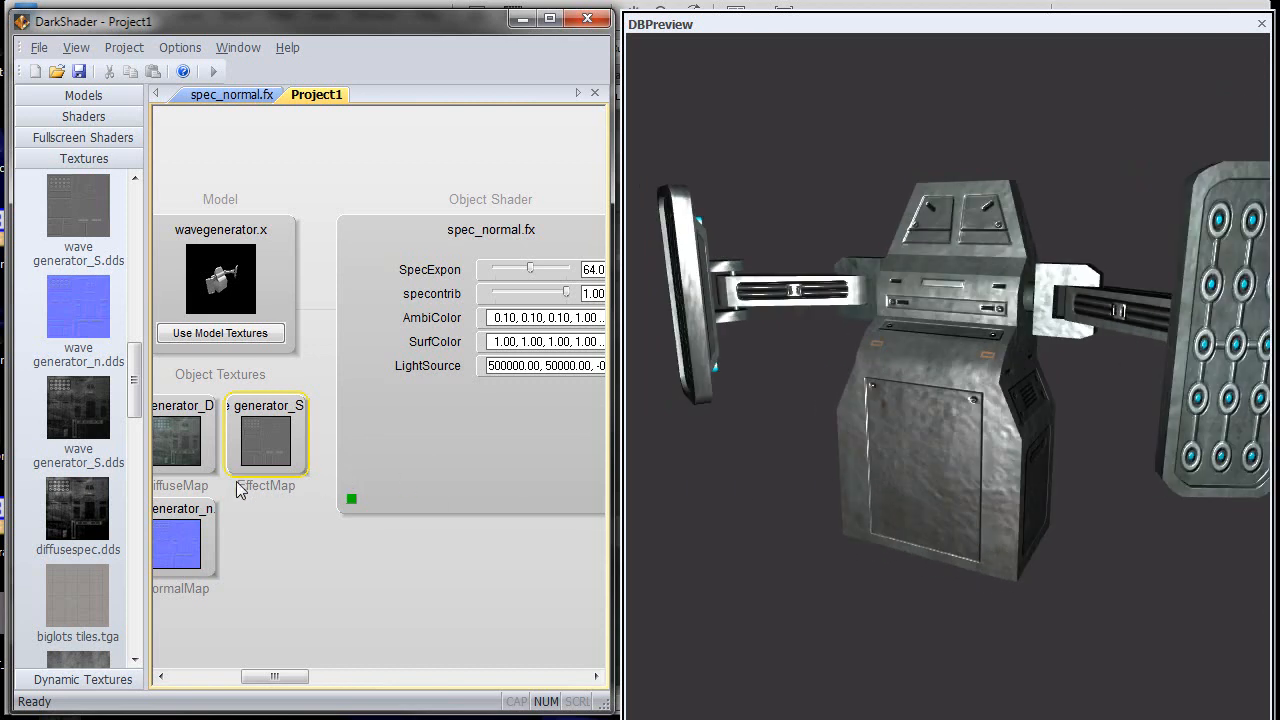
# Orbit the wave generator model in the preview and examine how its metal surface catches the light from several angles
pyautogui.moveTo(850, 482); pyautogui.dragTo(882, 479)
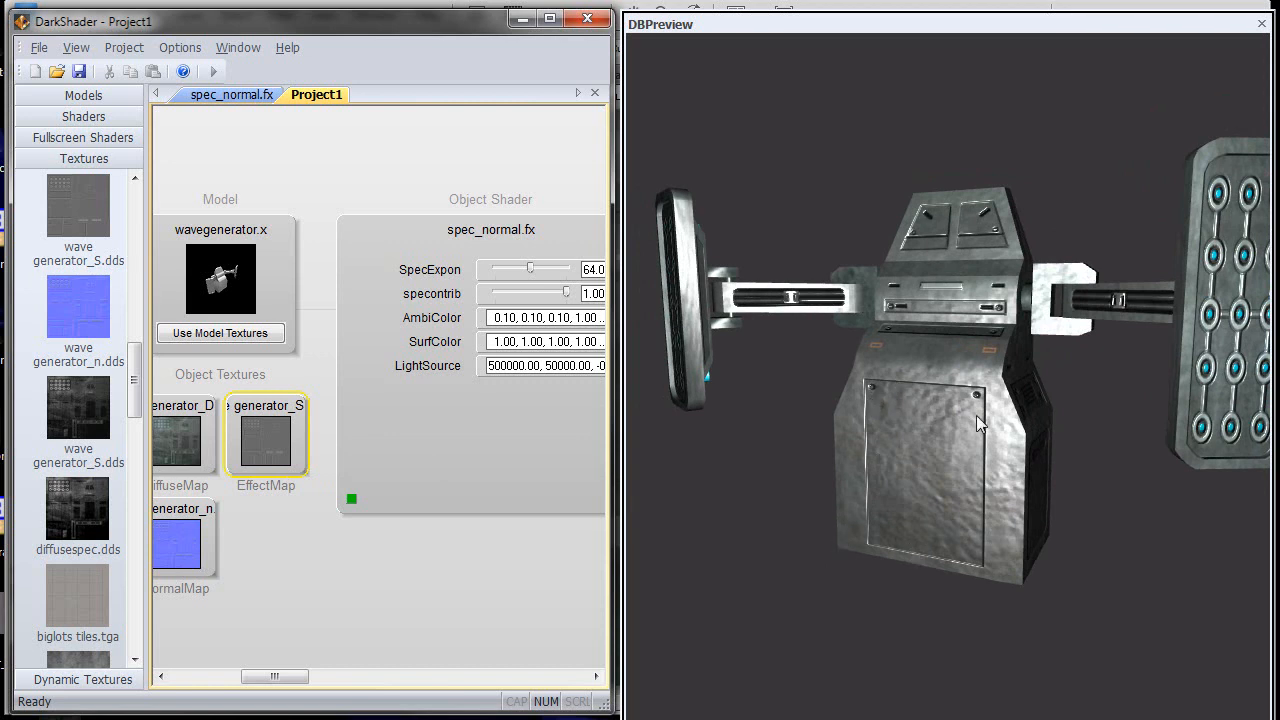
pyautogui.moveTo(986, 381); pyautogui.dragTo(876, 354)
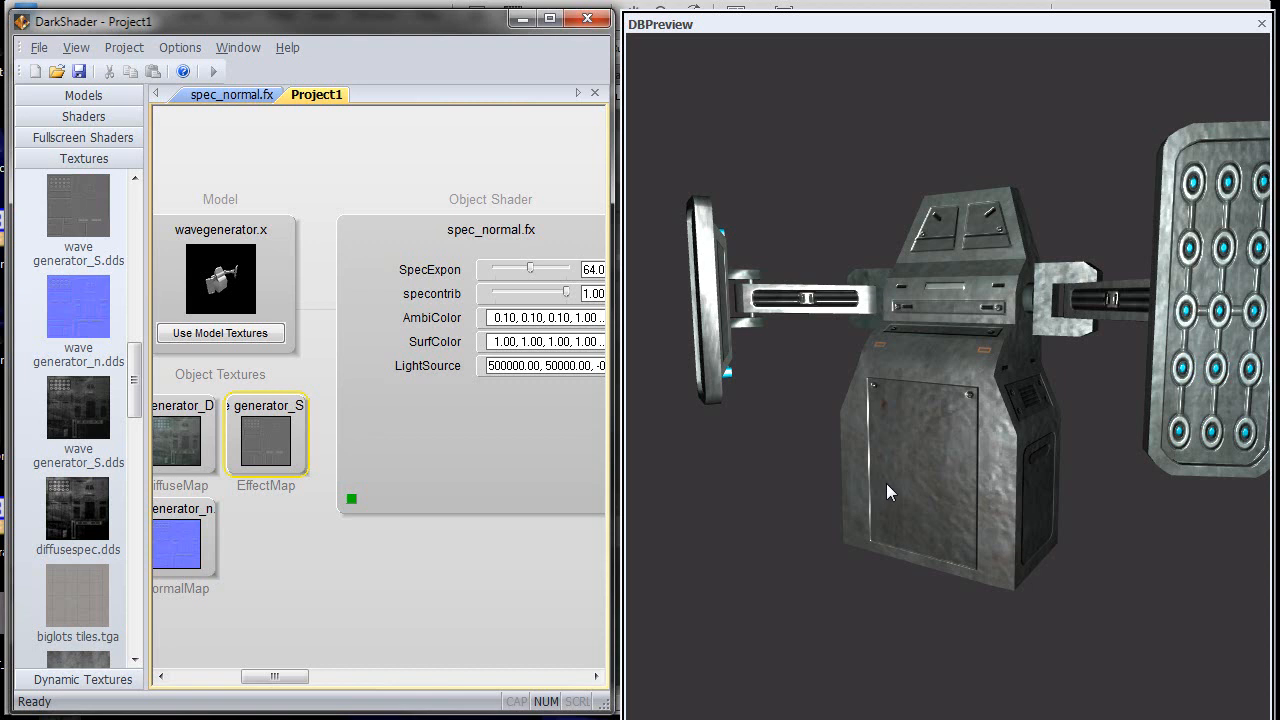
pyautogui.moveTo(886, 487)
pyautogui.mouseDown()
pyautogui.moveTo(883, 516)
pyautogui.moveTo(898, 495)
pyautogui.moveTo(929, 500)
pyautogui.moveTo(924, 517)
pyautogui.moveTo(910, 508)
pyautogui.moveTo(927, 496)
pyautogui.moveTo(927, 523)
pyautogui.moveTo(920, 500)
pyautogui.moveTo(906, 508)
pyautogui.moveTo(923, 521)
pyautogui.moveTo(906, 501)
pyautogui.moveTo(922, 525)
pyautogui.moveTo(895, 515)
pyautogui.moveTo(886, 526)
pyautogui.moveTo(966, 515)
pyautogui.moveTo(908, 516)
pyautogui.moveTo(896, 534)
pyautogui.moveTo(881, 521)
pyautogui.moveTo(904, 500)
pyautogui.moveTo(924, 522)
pyautogui.moveTo(898, 525)
pyautogui.moveTo(903, 503)
pyautogui.mouseUp()
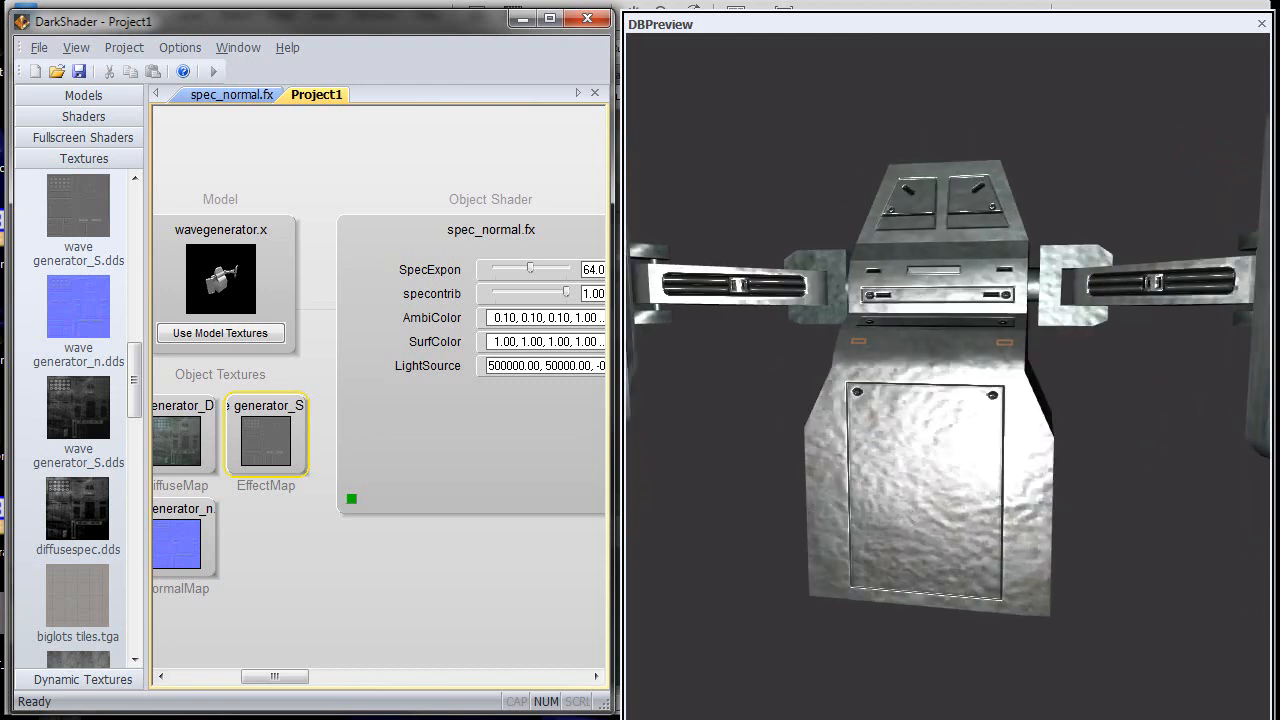
pyautogui.hotkey('alt', 'Tab')
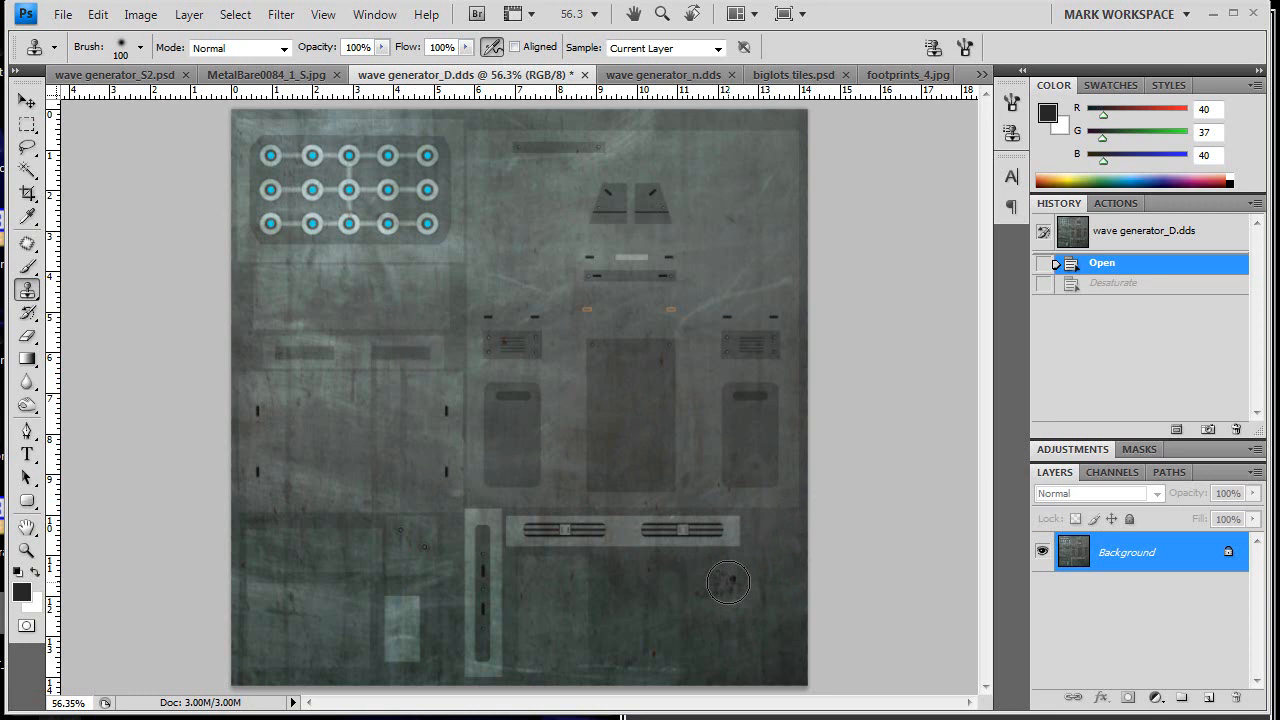
pyautogui.hotkey('alt', 'Tab')
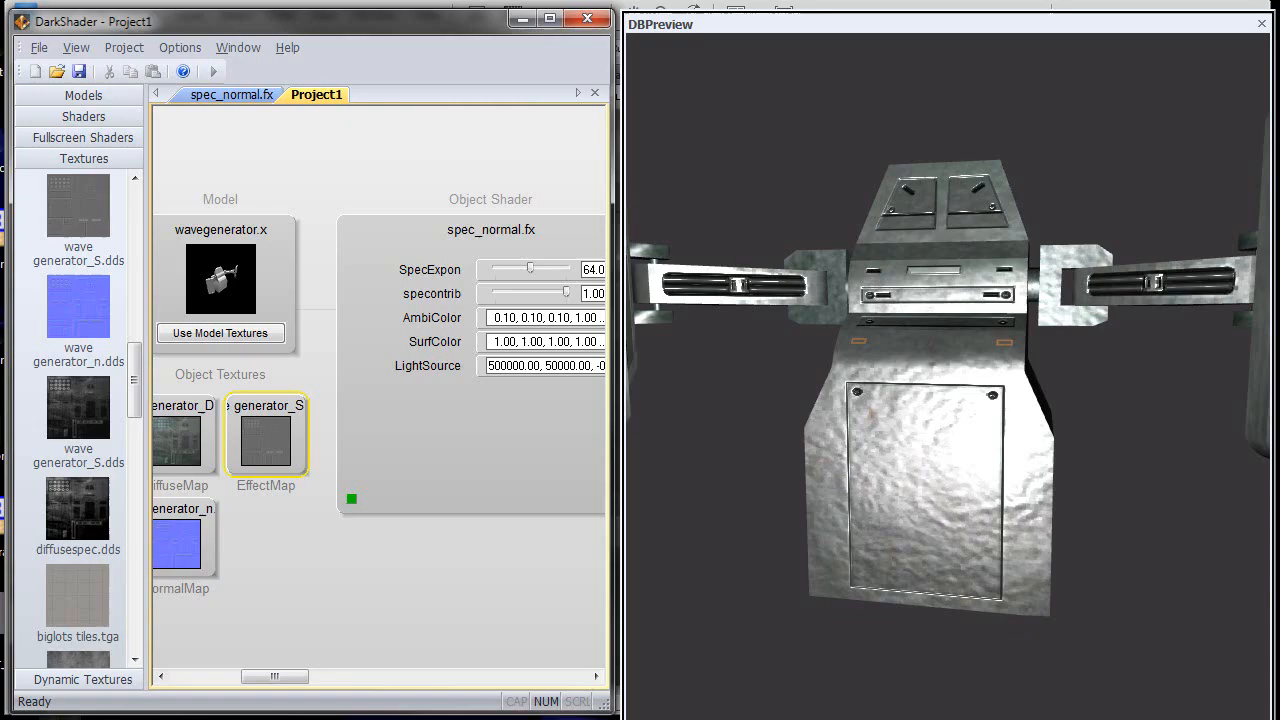
pyautogui.moveTo(881, 562); pyautogui.dragTo(901, 522)
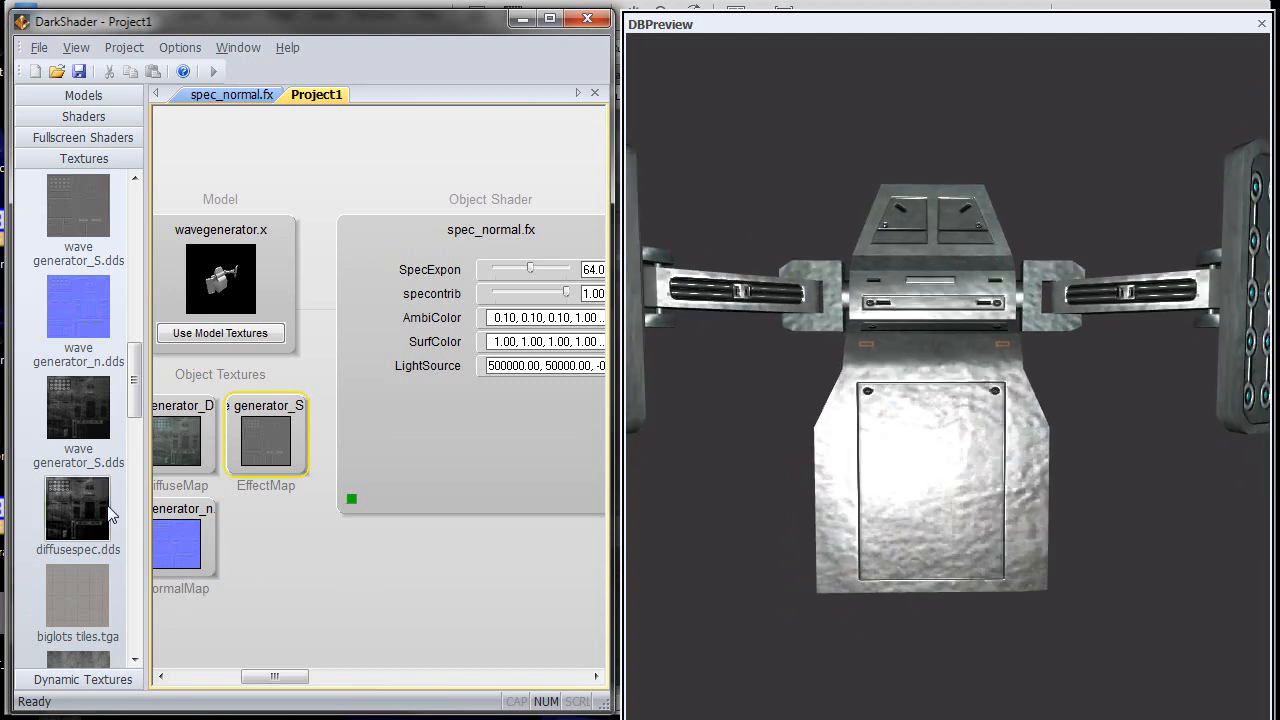
# Swap the EffectMap texture between the dark detailed and the flat grey wave generator_S.dds, comparing the highlights on the model
pyautogui.click(84, 424)
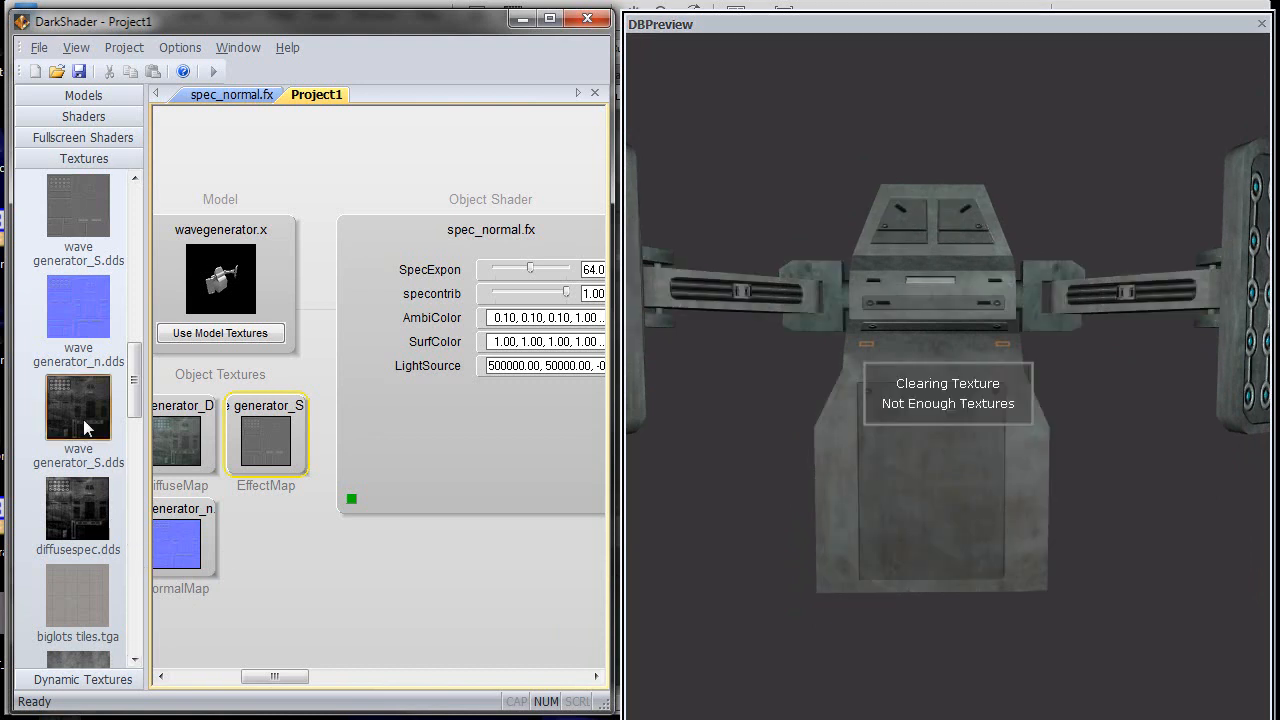
pyautogui.moveTo(862, 510)
pyautogui.mouseDown()
pyautogui.moveTo(869, 494)
pyautogui.moveTo(854, 529)
pyautogui.moveTo(892, 520)
pyautogui.moveTo(867, 528)
pyautogui.moveTo(866, 501)
pyautogui.moveTo(889, 522)
pyautogui.moveTo(859, 520)
pyautogui.moveTo(871, 508)
pyautogui.moveTo(882, 518)
pyautogui.moveTo(870, 561)
pyautogui.moveTo(835, 520)
pyautogui.moveTo(780, 514)
pyautogui.moveTo(791, 537)
pyautogui.moveTo(894, 525)
pyautogui.moveTo(848, 530)
pyautogui.mouseUp()
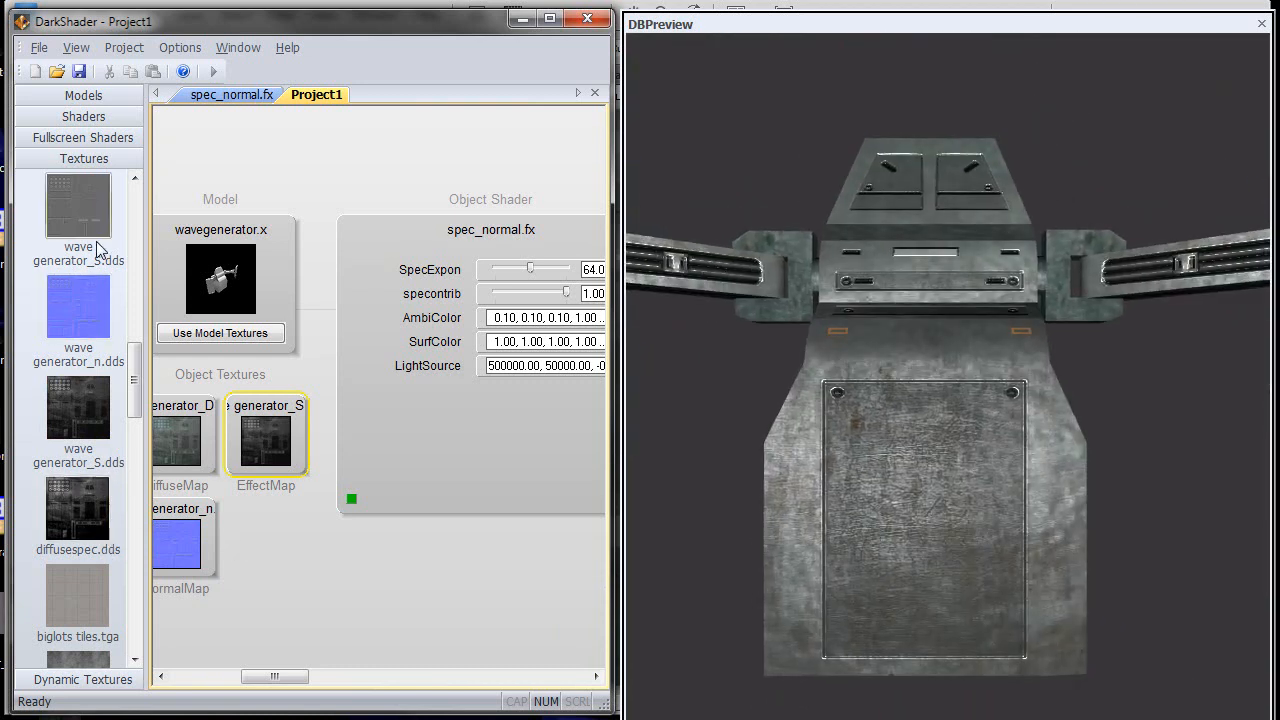
pyautogui.moveTo(94, 212); pyautogui.dragTo(266, 440)
pyautogui.moveTo(794, 430); pyautogui.dragTo(881, 459)
pyautogui.moveTo(881, 457); pyautogui.dragTo(871, 488, button='right')
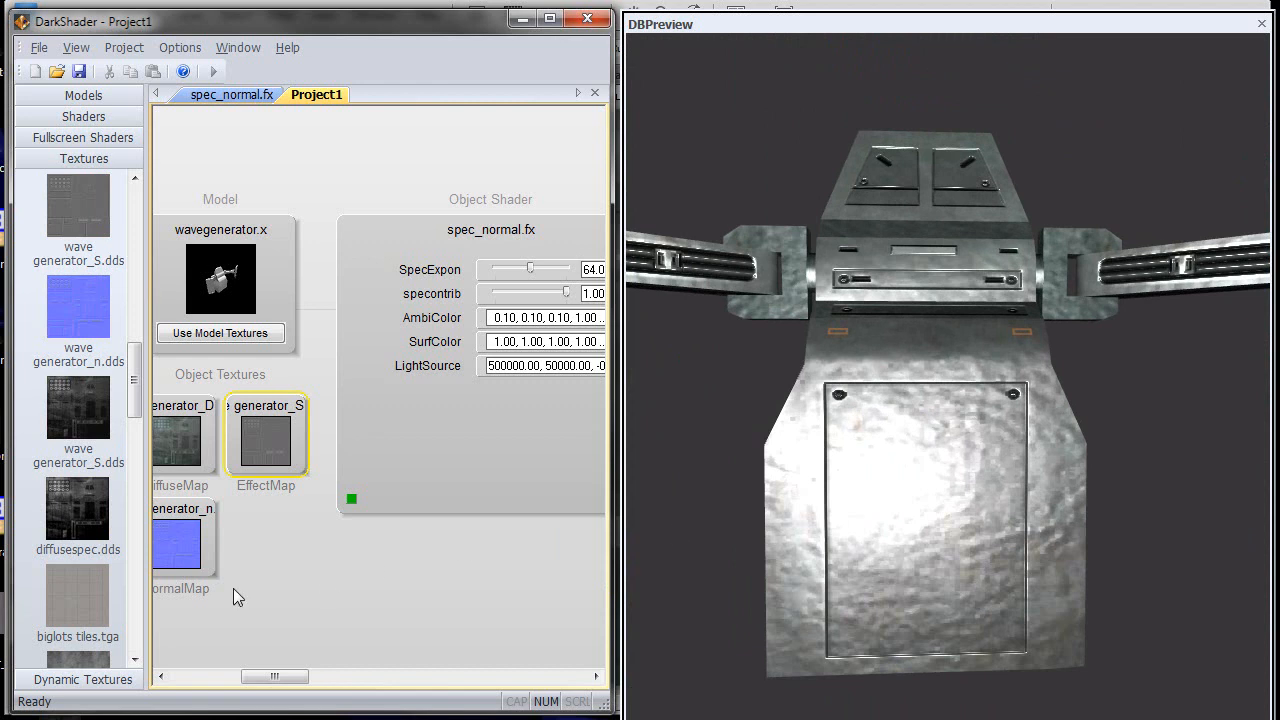
pyautogui.click(86, 442)
pyautogui.moveTo(1037, 582); pyautogui.dragTo(781, 668)
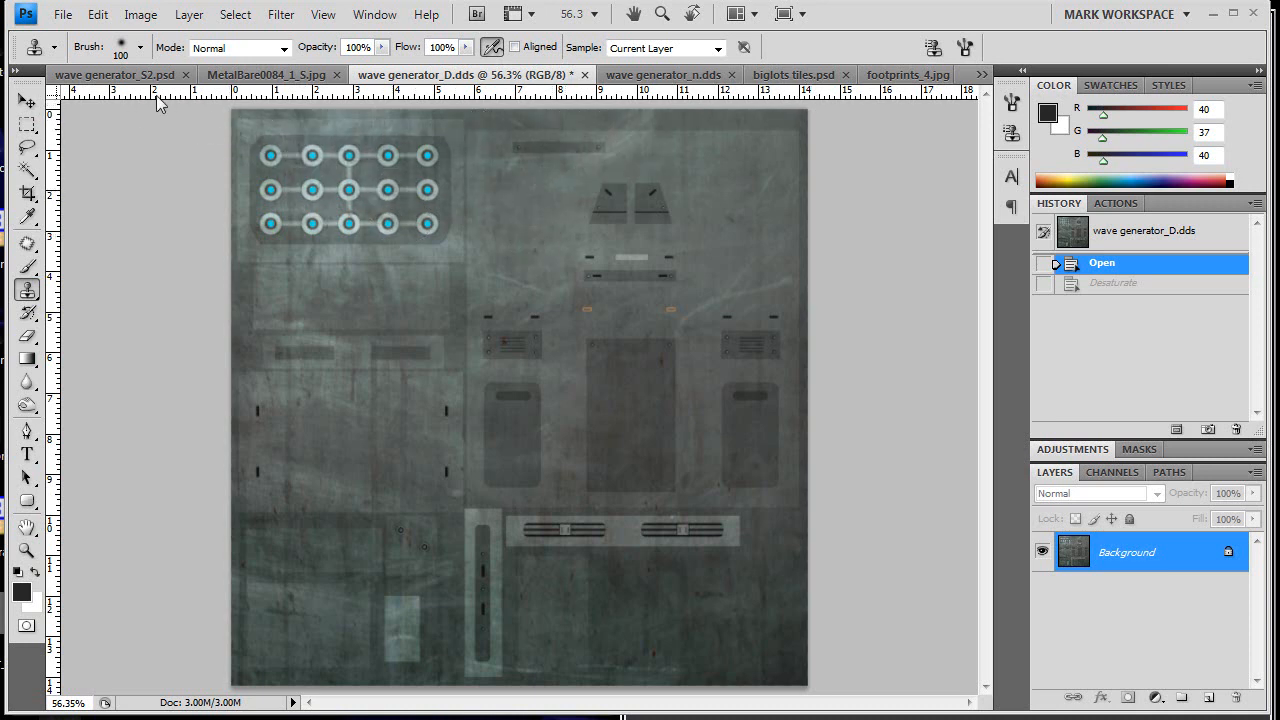
# Switch to Photoshop, view MetalBare0084_1_S.jpg, and hide Layers 1, 2 and 3 in wave generator_S2.psd to isolate the Background
pyautogui.click(268, 75)
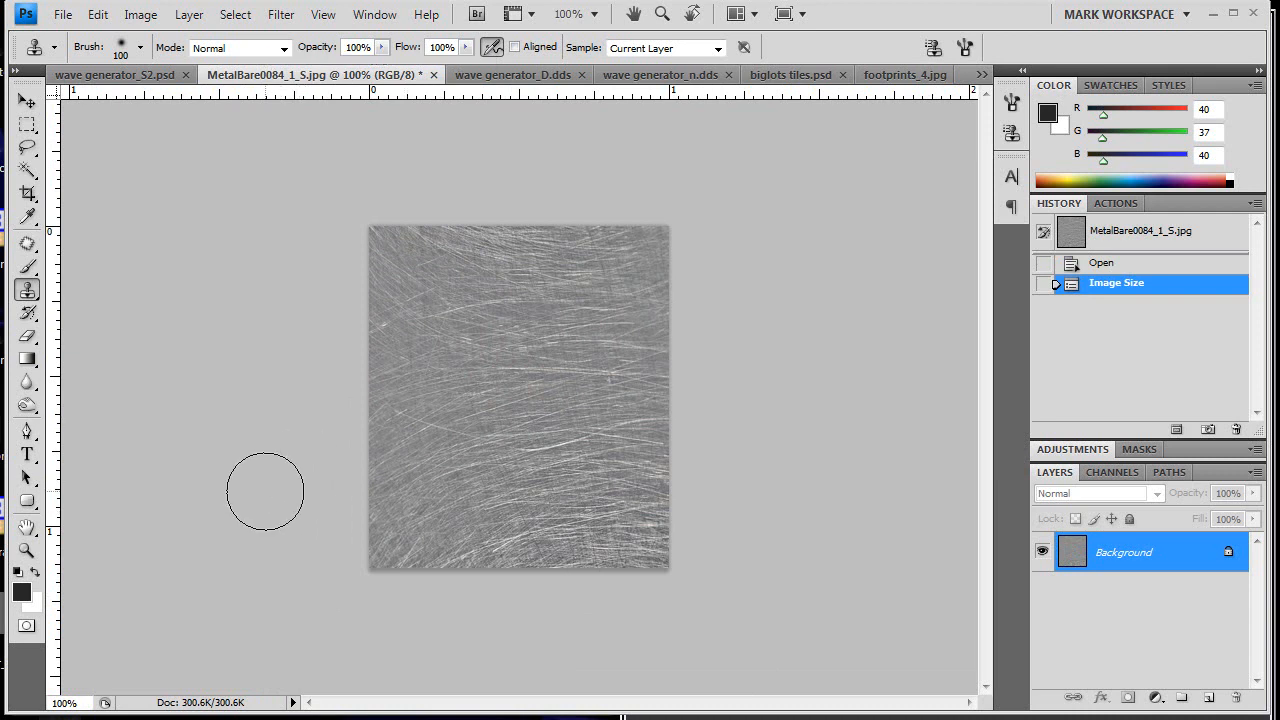
pyautogui.click(130, 76)
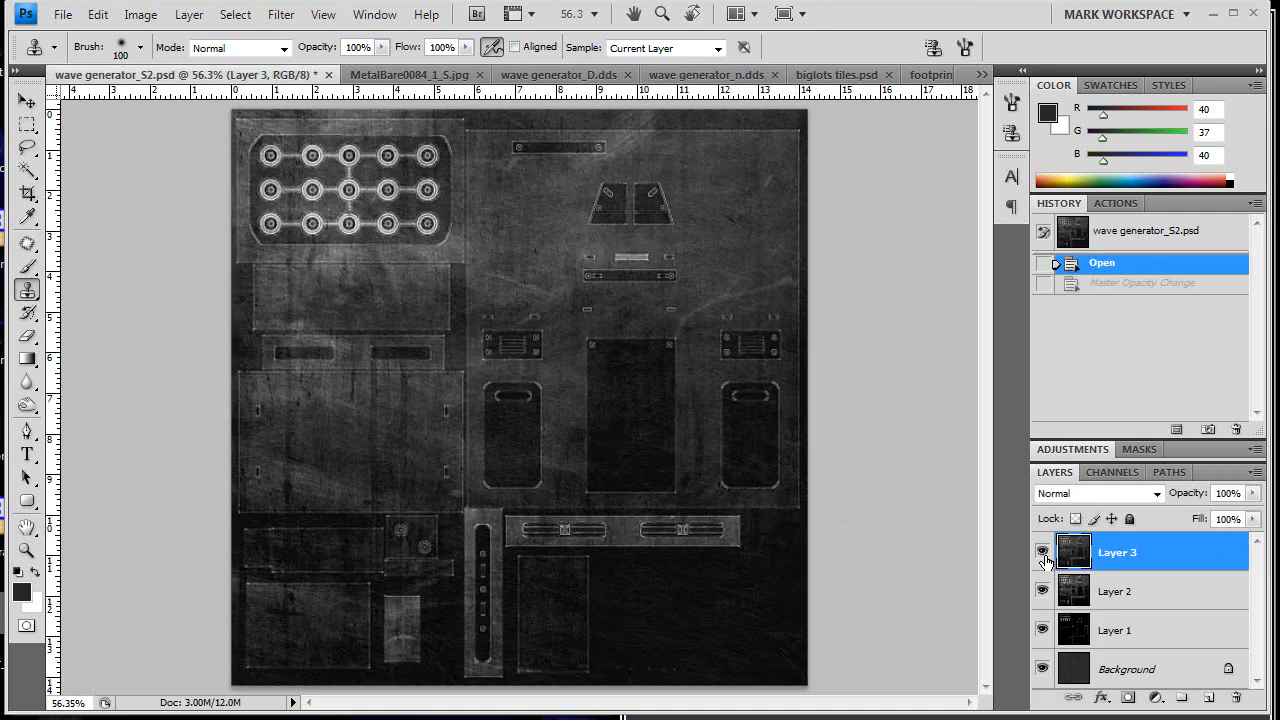
pyautogui.click(1040, 628)
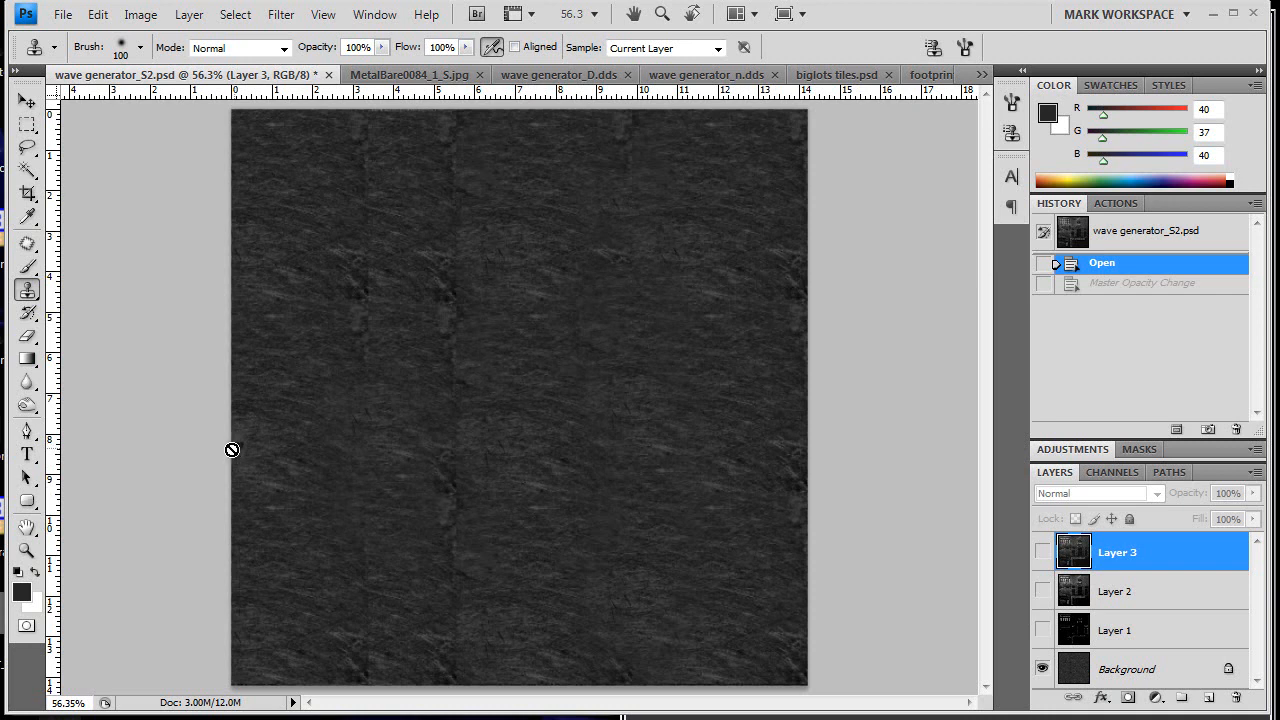
# Inspect the scratched metal on the Background layer at 100% and as a whole image
pyautogui.hotkey('ctrl', '1')
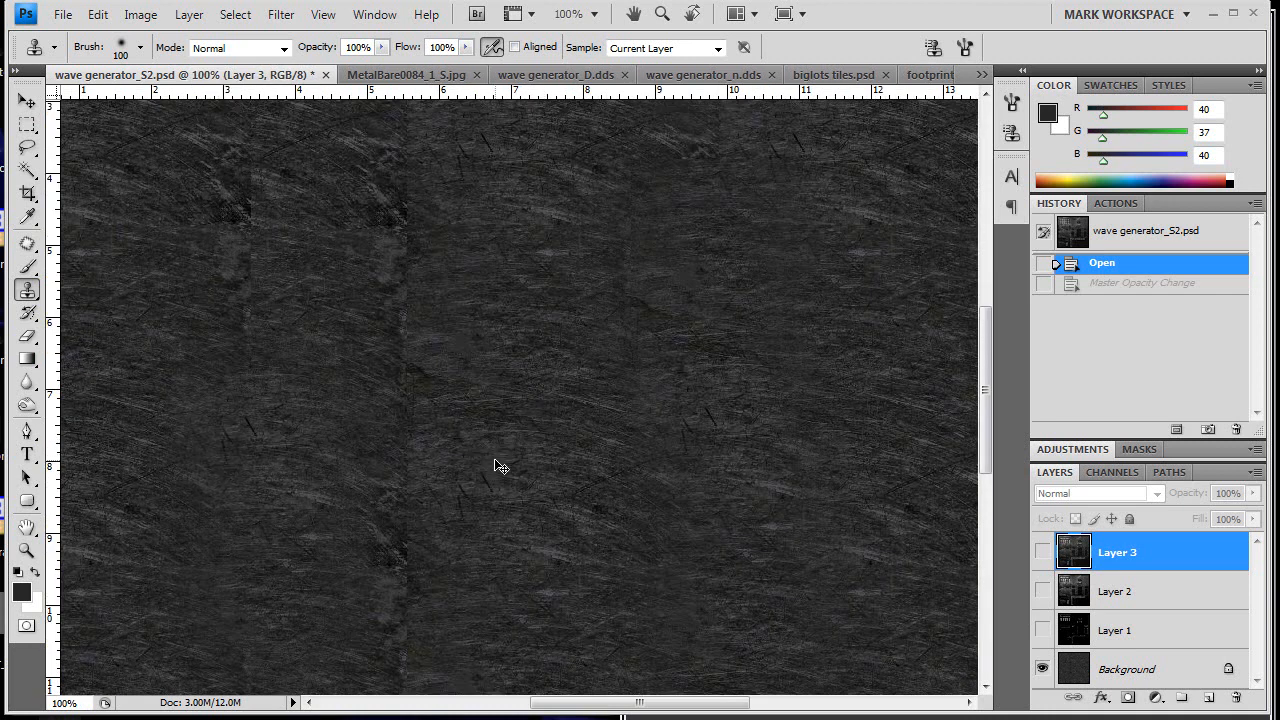
pyautogui.hotkey('ctrl', '0')
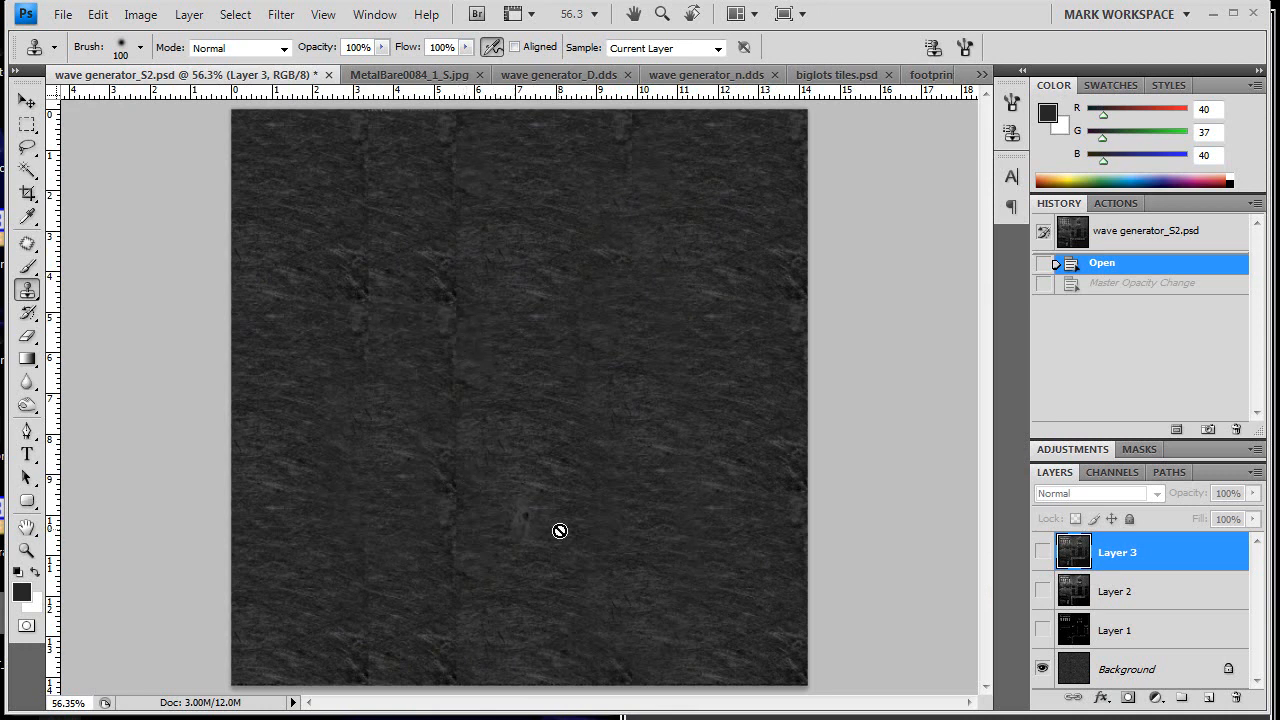
pyautogui.hotkey('ctrl', '1')
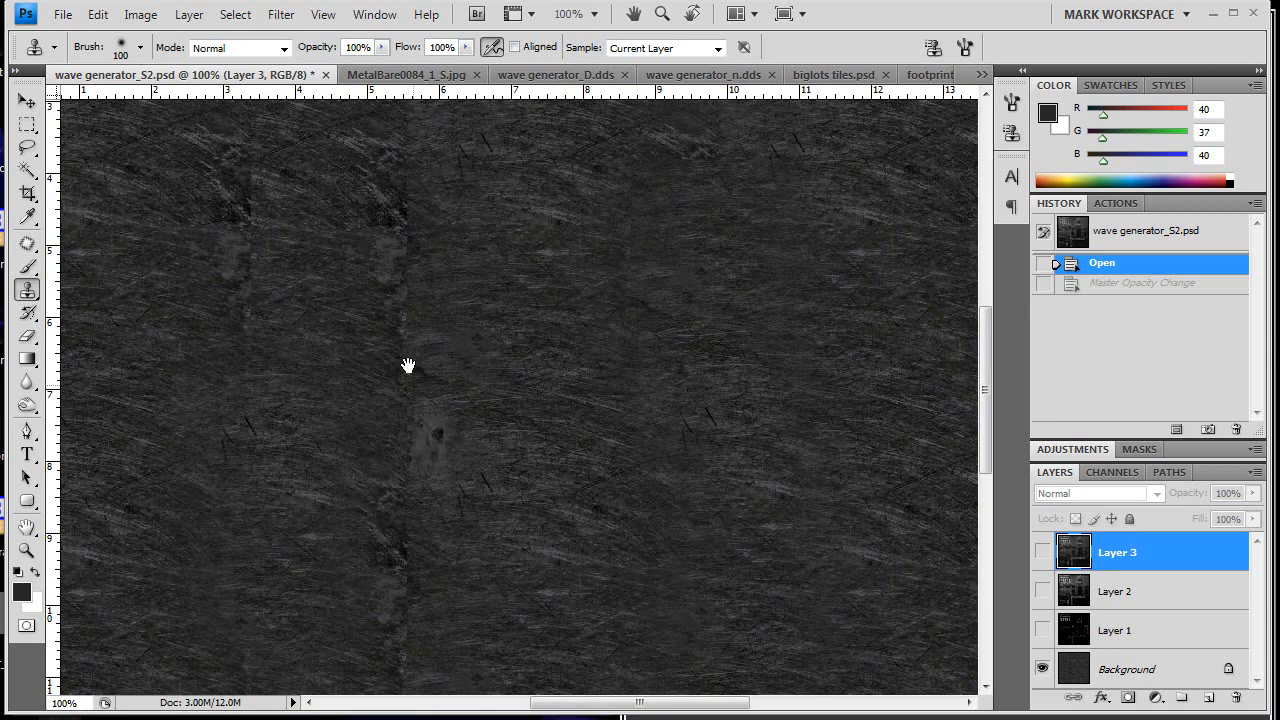
pyautogui.moveTo(423, 423); pyautogui.dragTo(600, 549)
pyautogui.moveTo(591, 616); pyautogui.dragTo(591, 432)
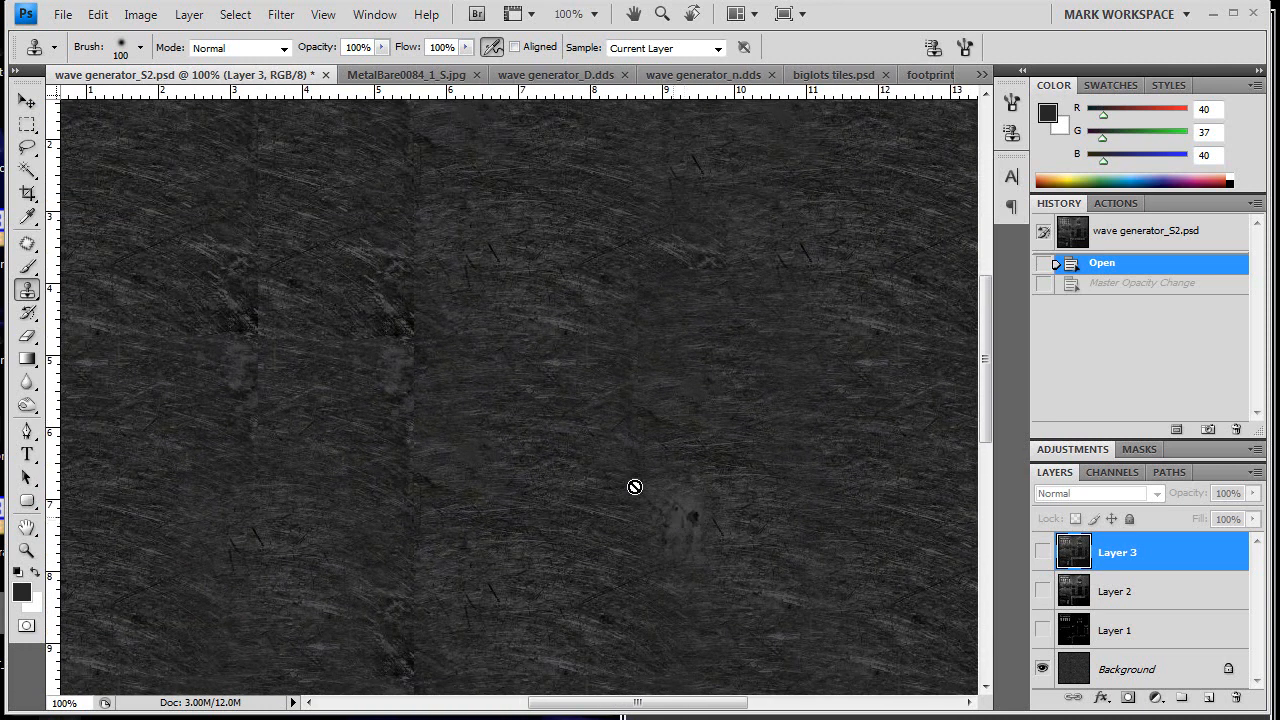
pyautogui.hotkey('ctrl', '0')
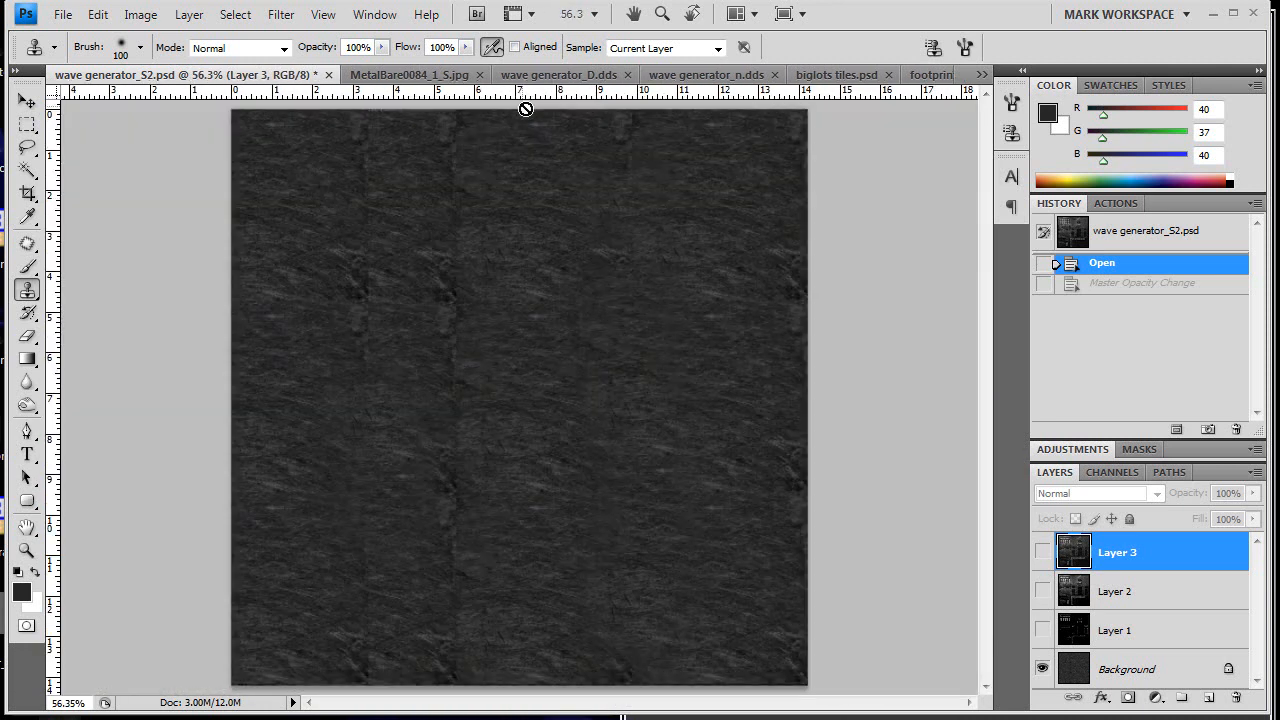
# Turn the normal map wave generator_n.dds into light outlines on black using Find Edges, Desaturate and Invert
pyautogui.click(706, 74)
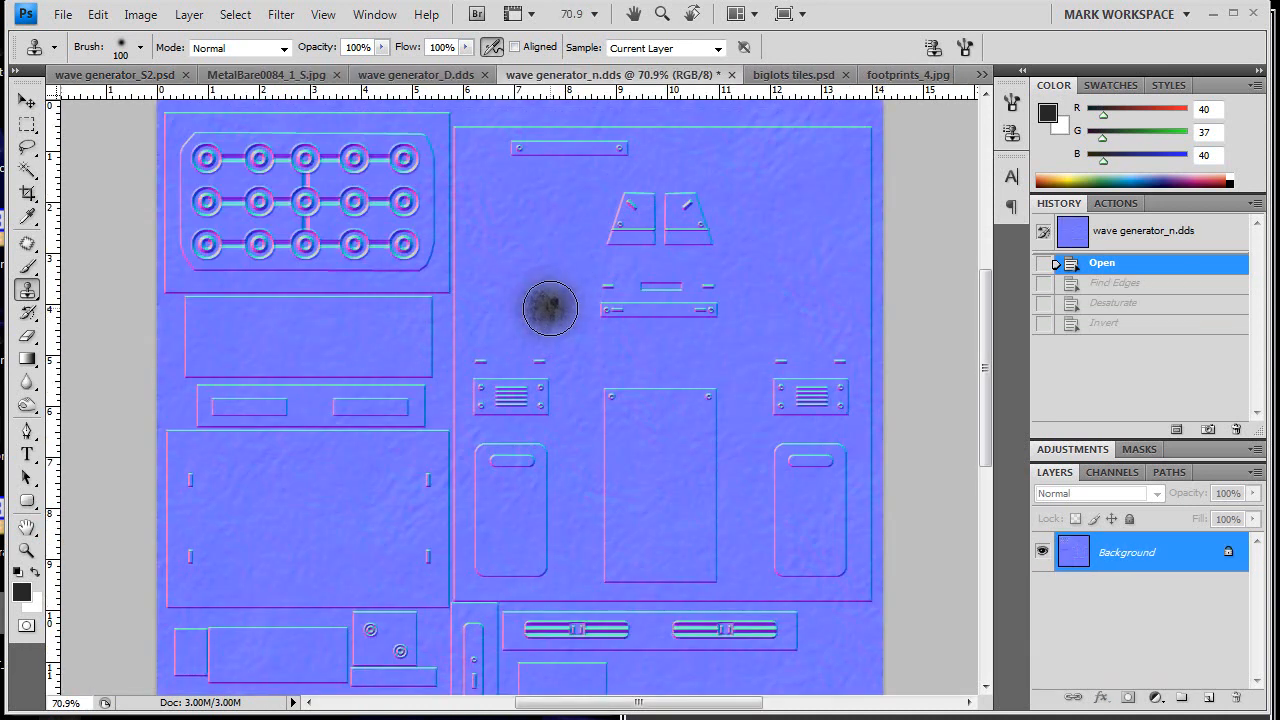
pyautogui.click(281, 14)
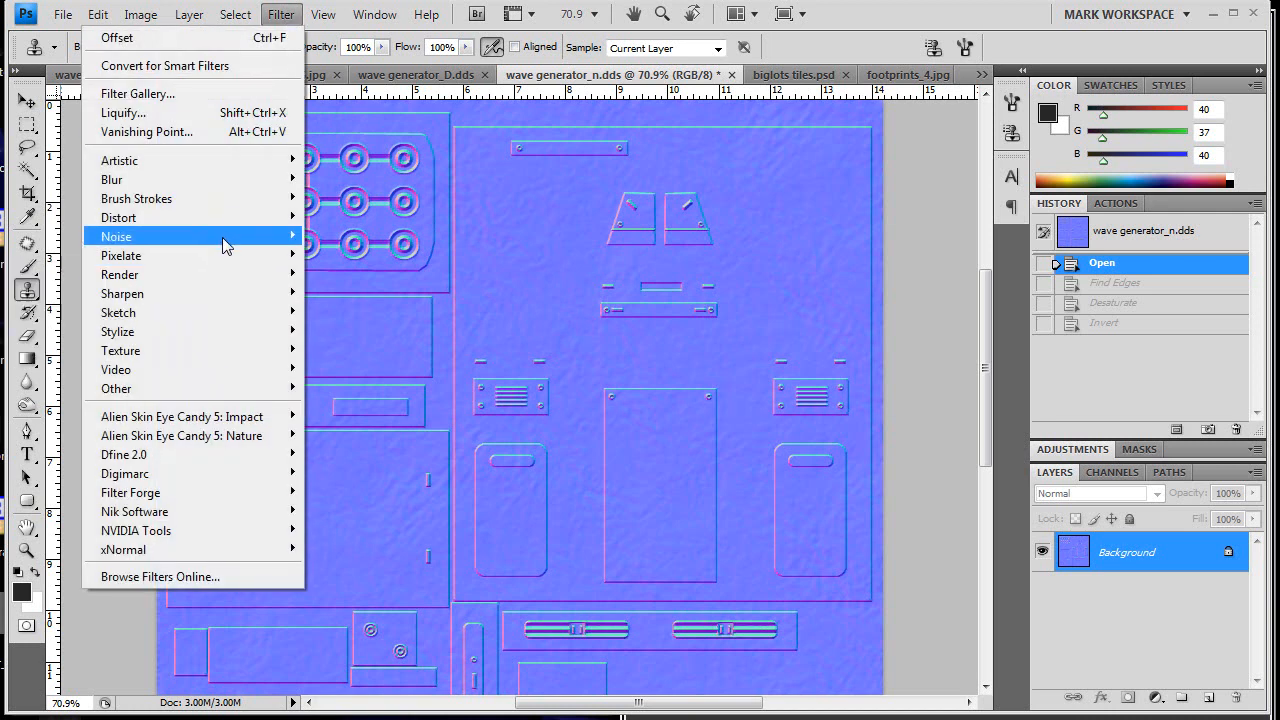
pyautogui.moveTo(228, 285)
pyautogui.moveTo(229, 327)
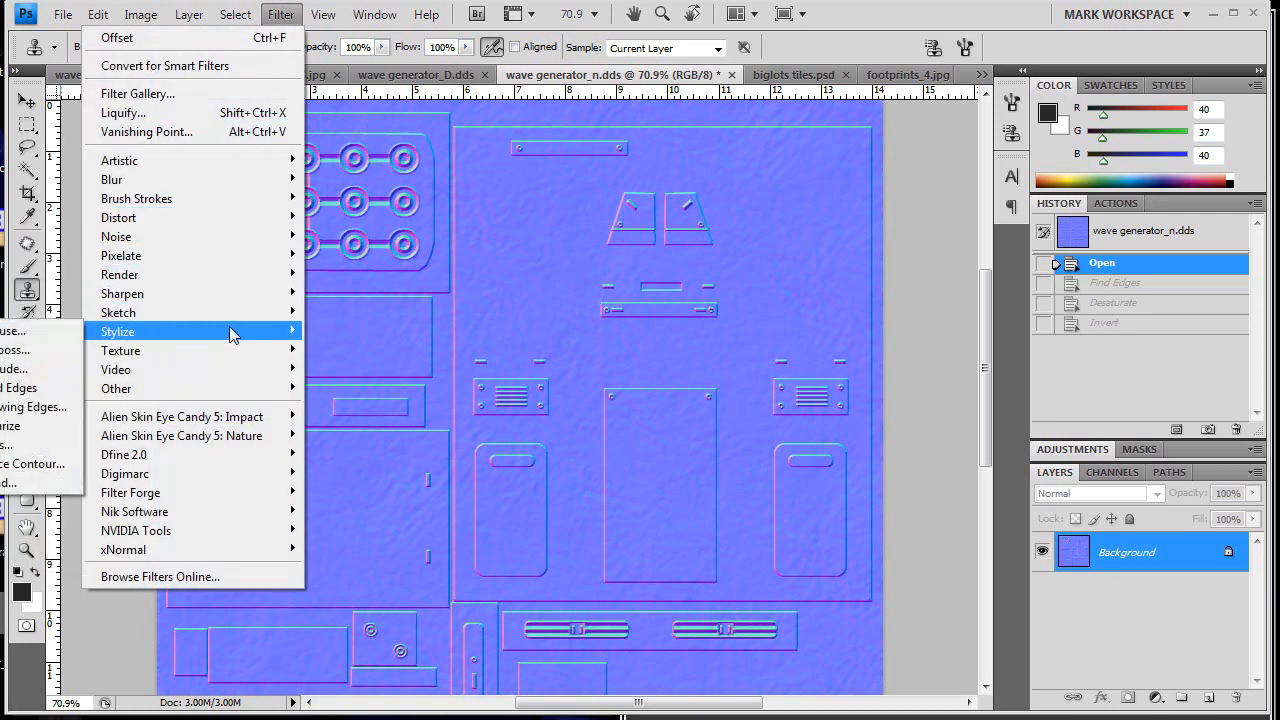
pyautogui.click(40, 388)
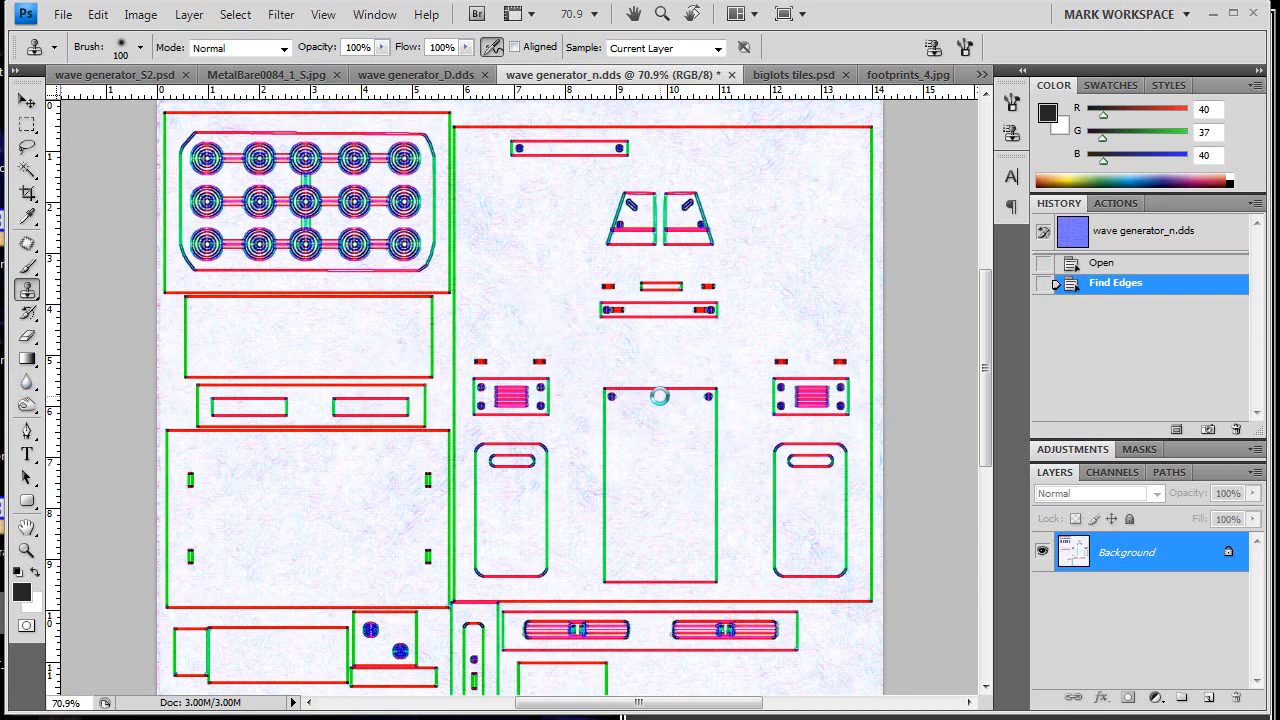
pyautogui.hotkey('ctrl', 'shift', 'u')
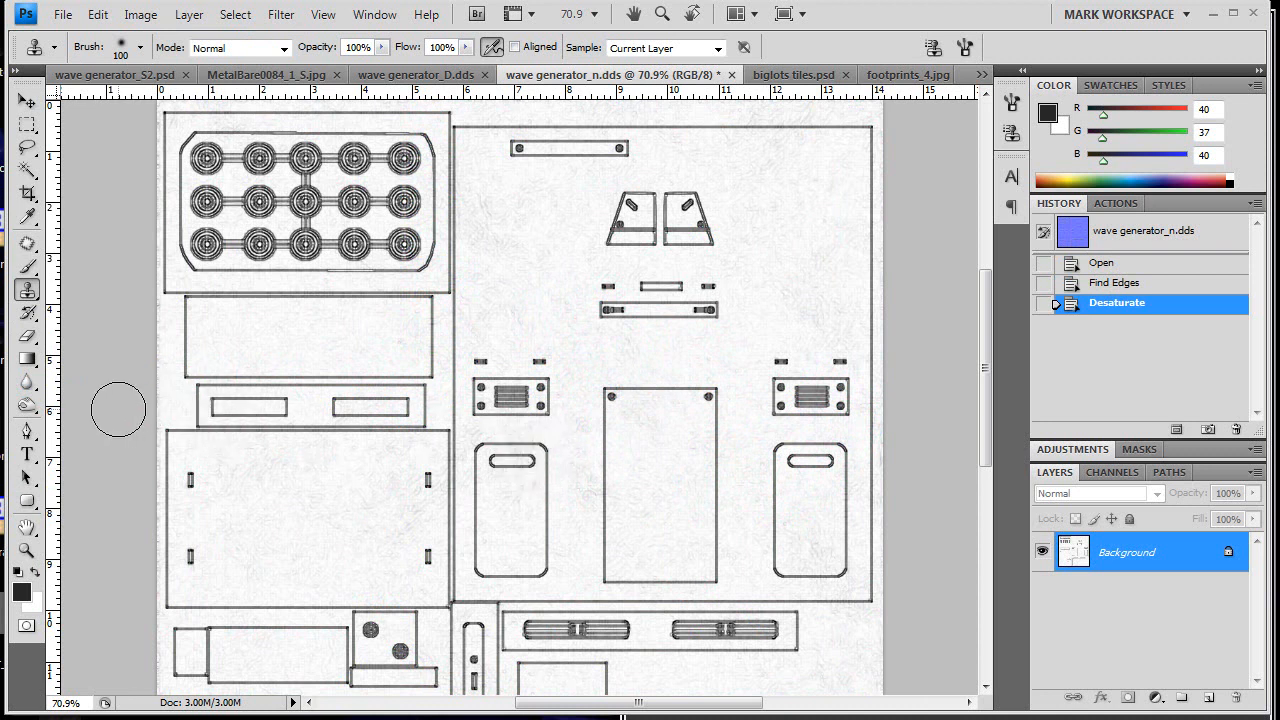
pyautogui.hotkey('ctrl', 'i')
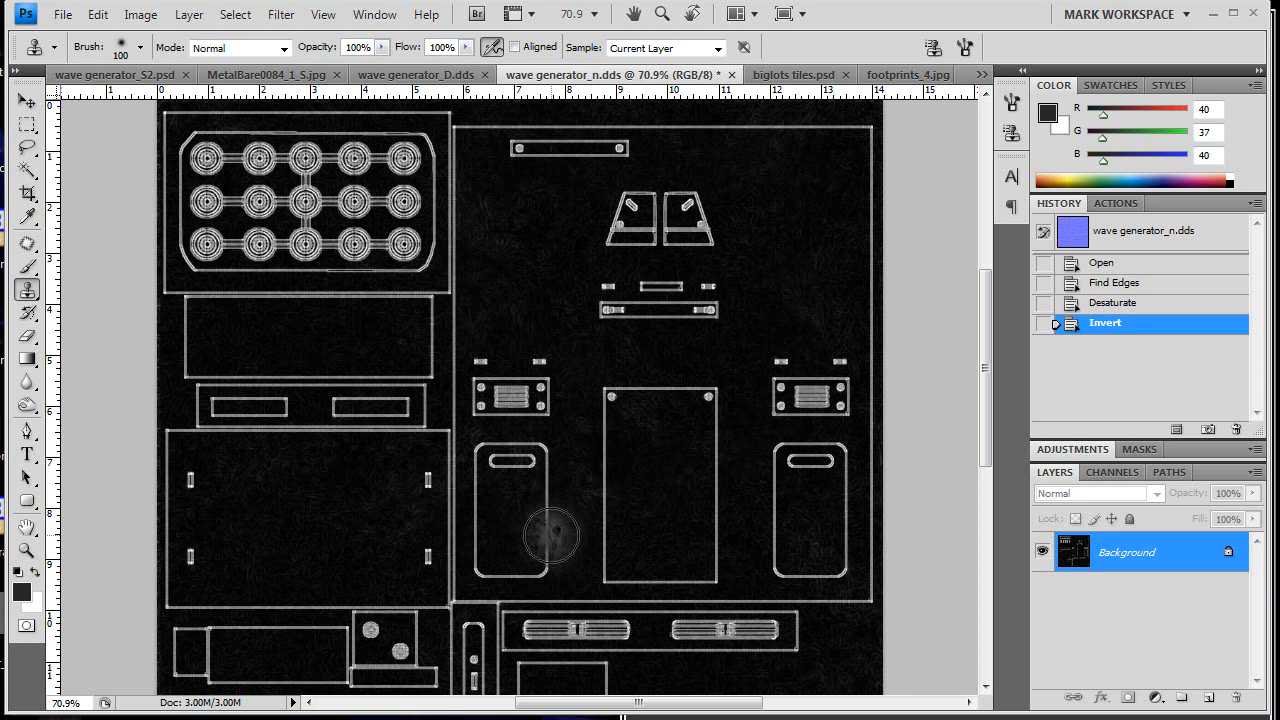
# Apply Levels to the inverted edge image with input levels of 123, 1.00 and 222
pyautogui.hotkey('ctrl', 'l')
pyautogui.moveTo(1028, 392); pyautogui.dragTo(762, 219)
pyautogui.moveTo(943, 430); pyautogui.dragTo(910, 430)
pyautogui.moveTo(688, 428); pyautogui.dragTo(824, 430)
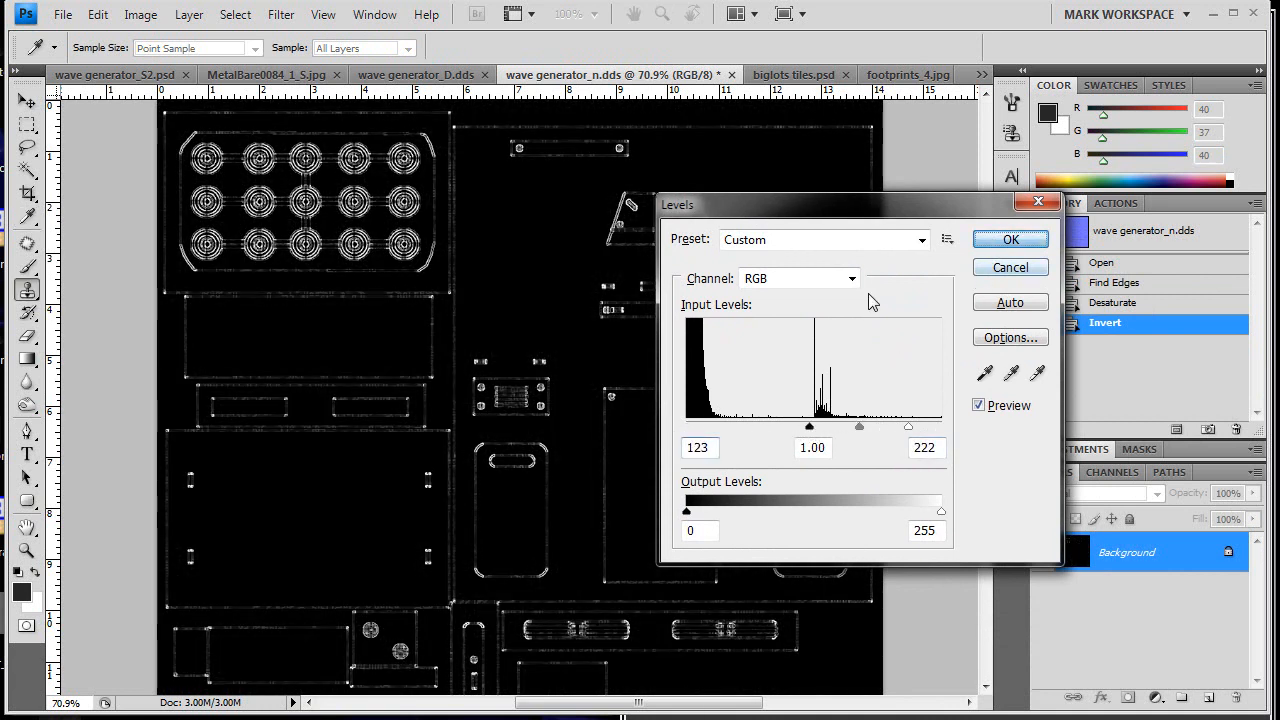
pyautogui.click(995, 244)
pyautogui.press('s')
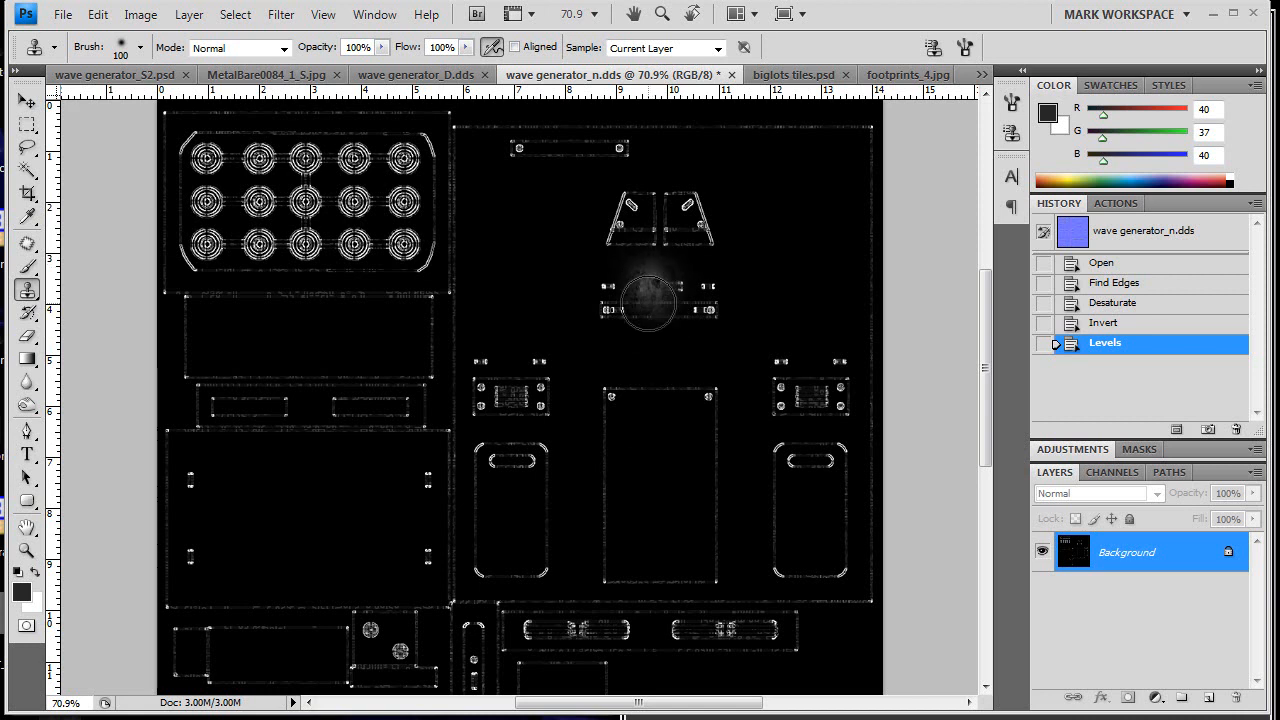
# Return to wave generator_S2.psd, show and select Layer 1 with the edge outlines, and inspect it at 100%
pyautogui.click(115, 75)
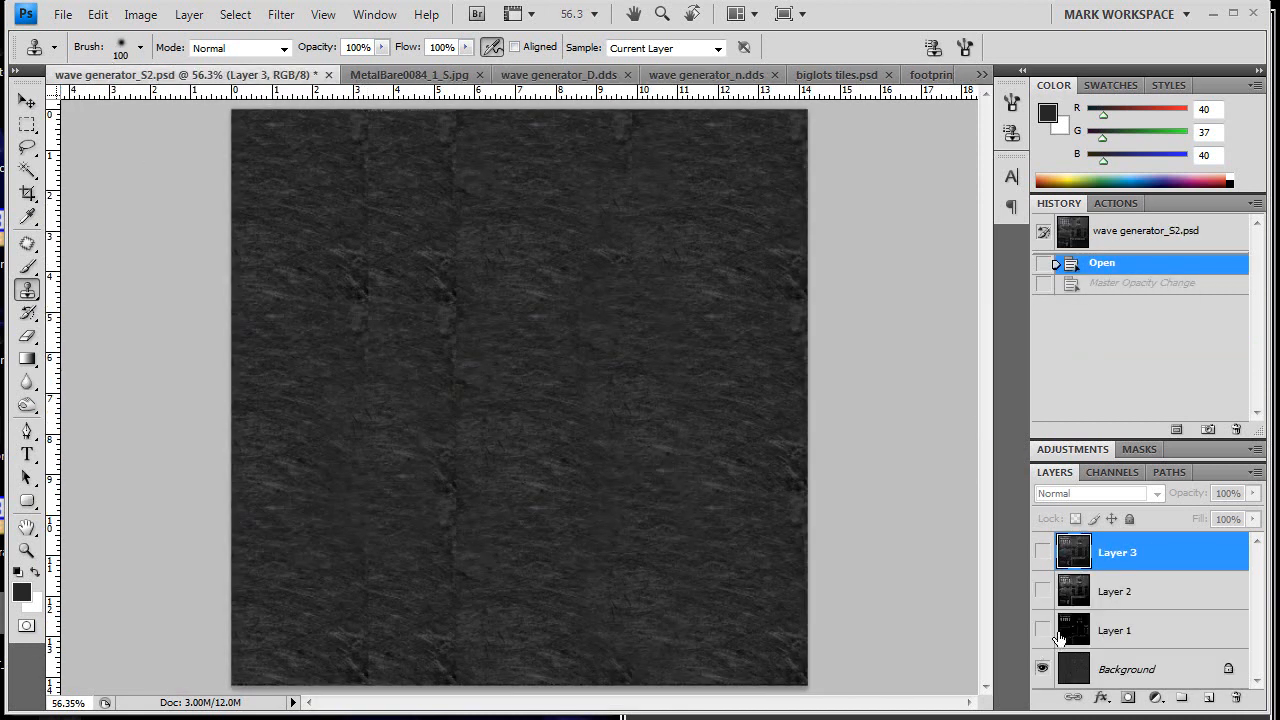
pyautogui.click(1042, 632)
pyautogui.click(1062, 632)
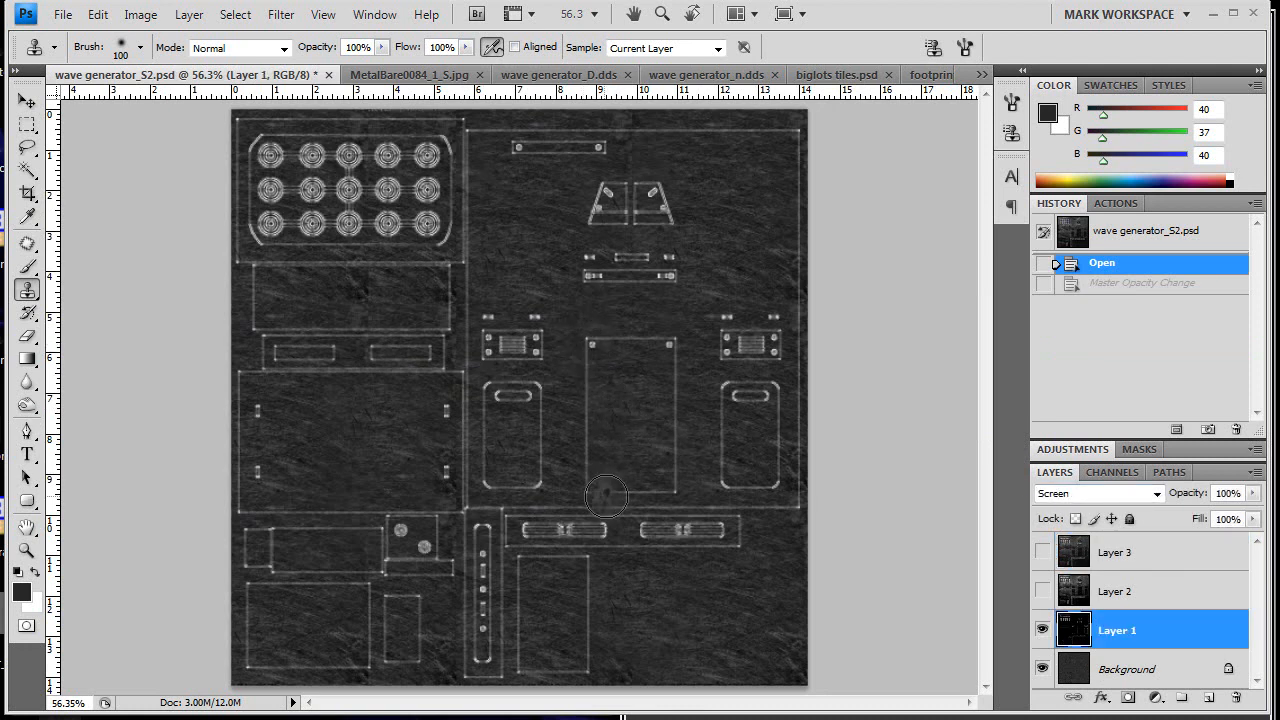
pyautogui.hotkey('ctrl', '1')
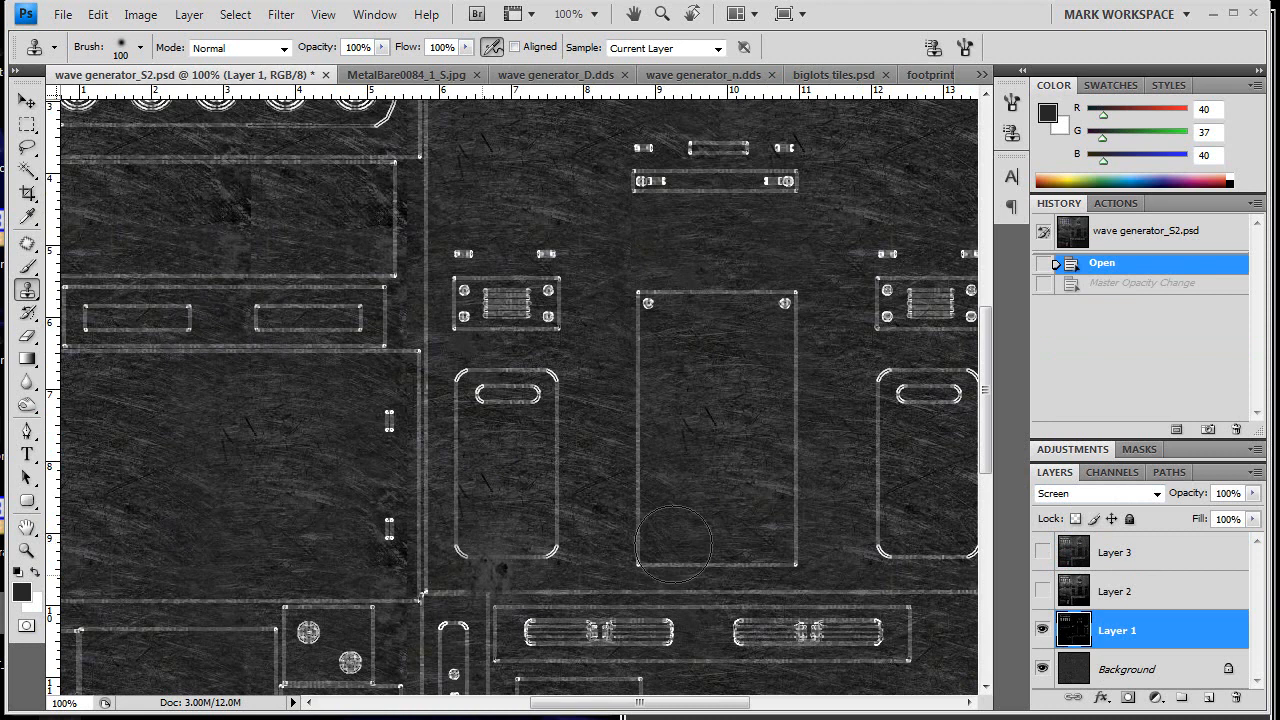
# Show and select Layer 2, and do the same for Layer 3, checking how each affects the combined specular texture
pyautogui.click(1042, 591)
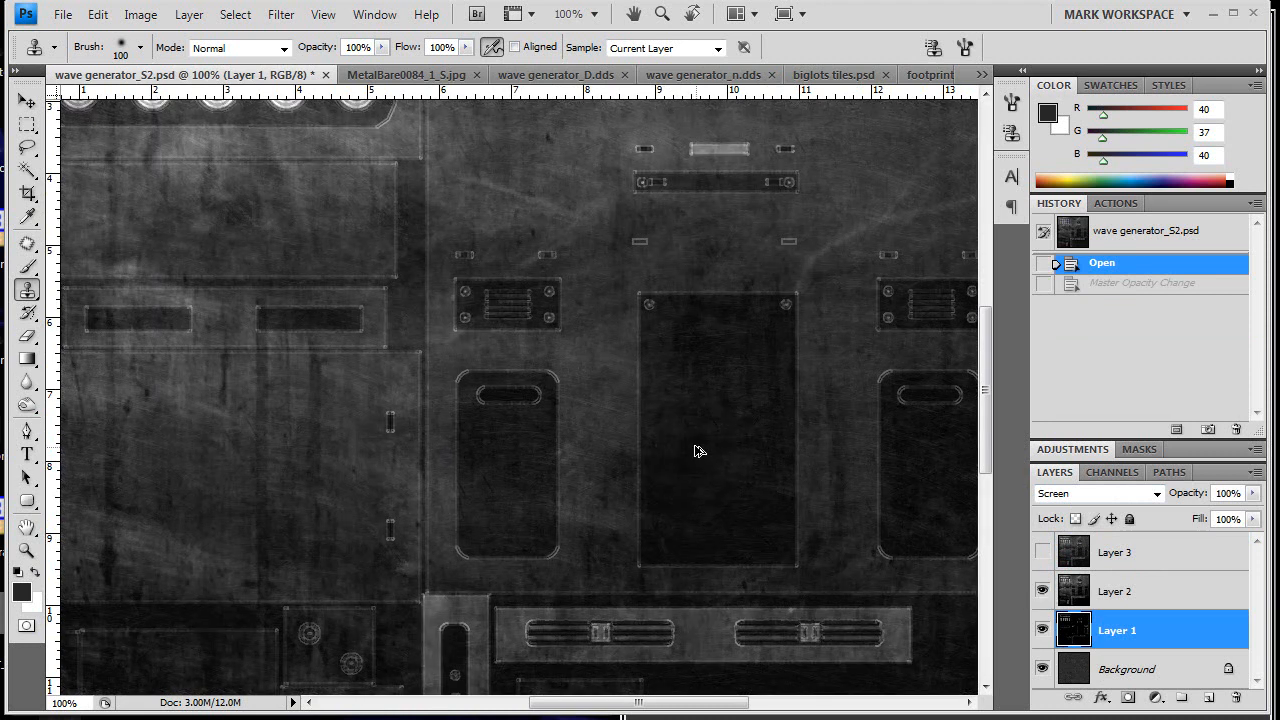
pyautogui.hotkey('ctrl', '0')
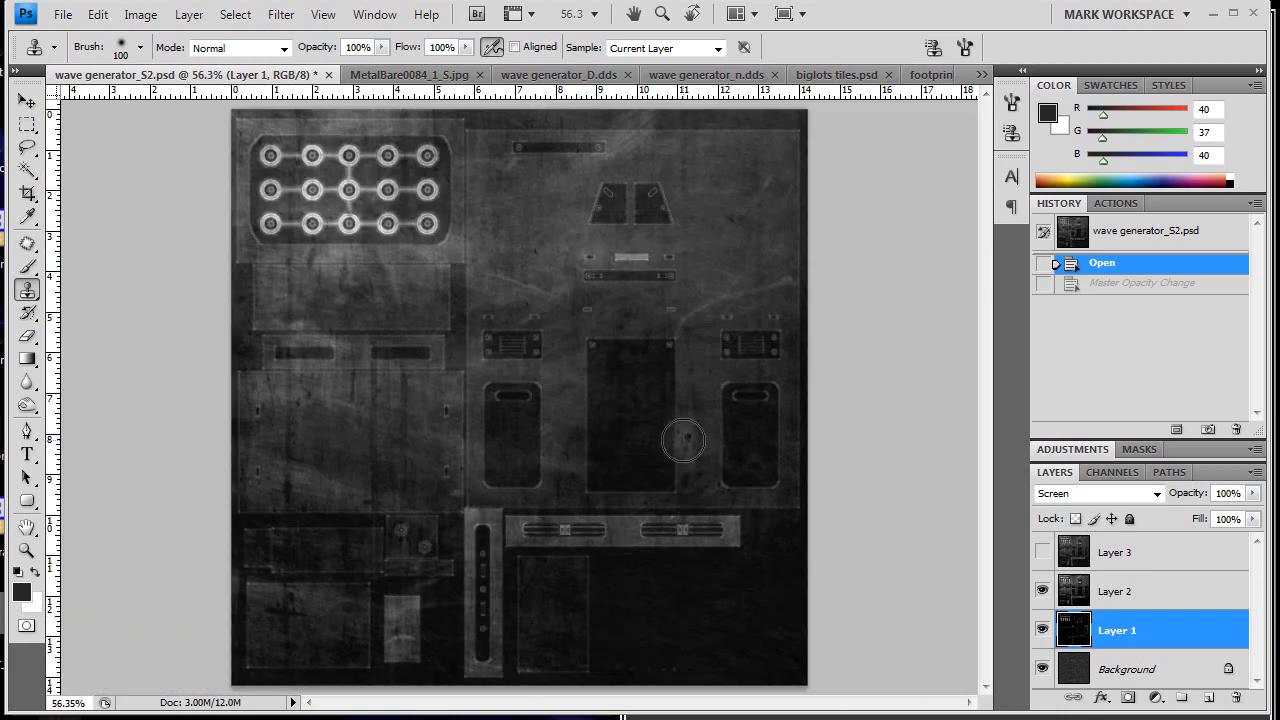
pyautogui.hotkey('ctrl', '1')
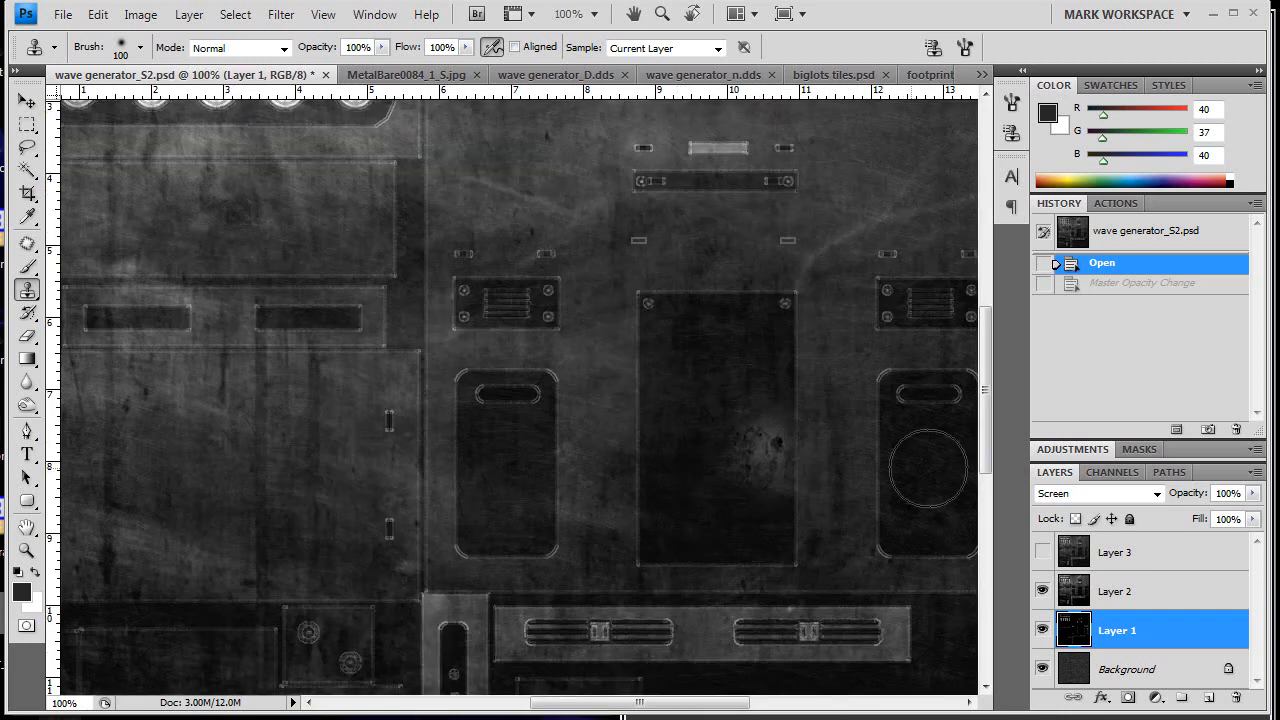
pyautogui.click(1070, 583)
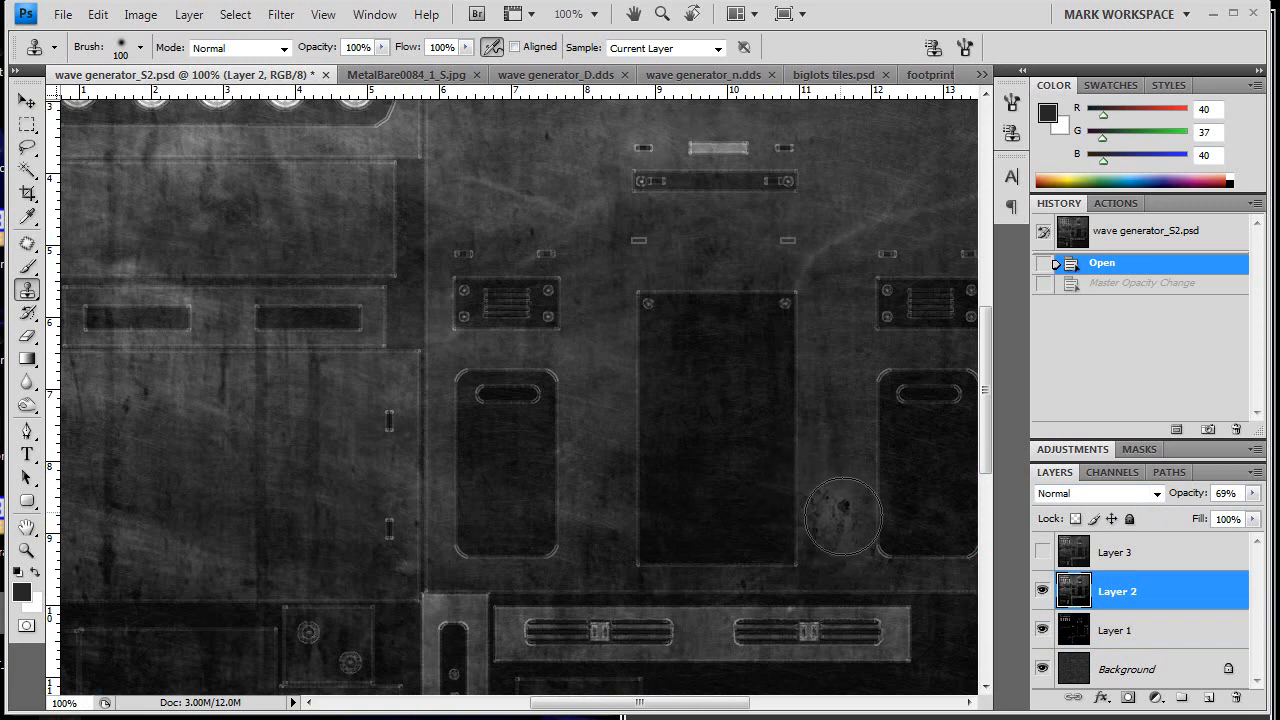
pyautogui.click(1042, 553)
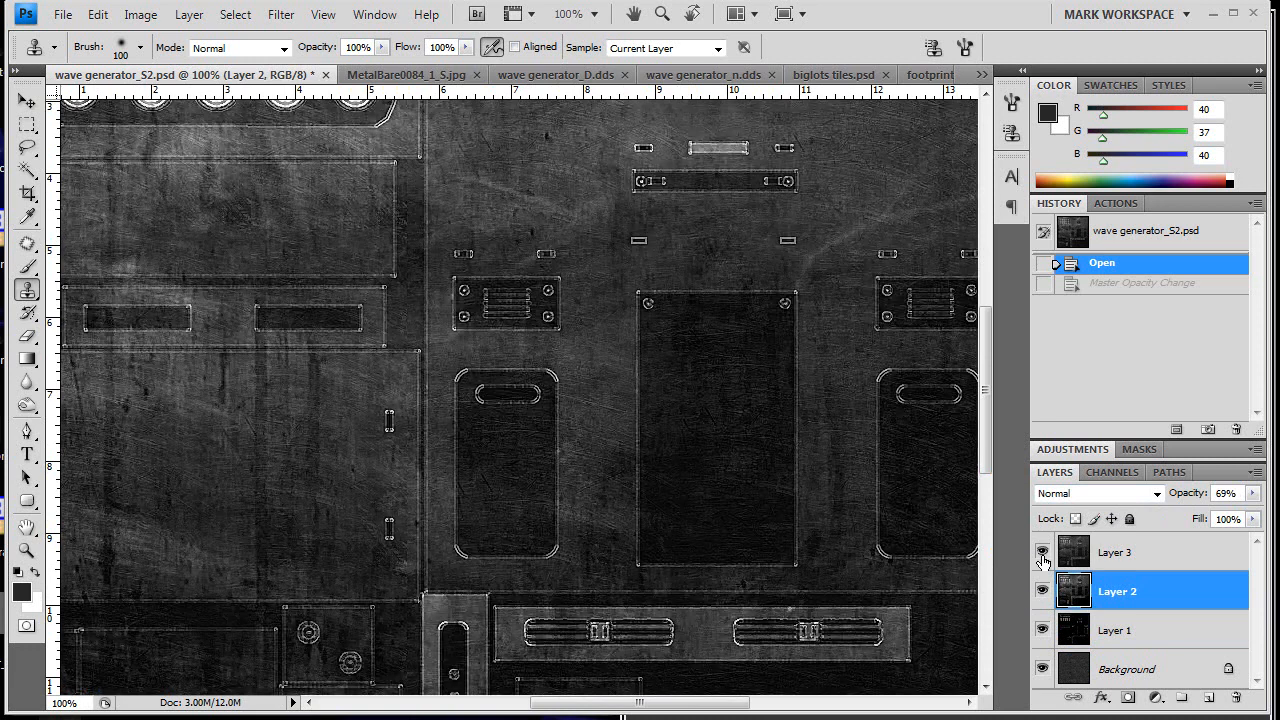
pyautogui.click(1071, 557)
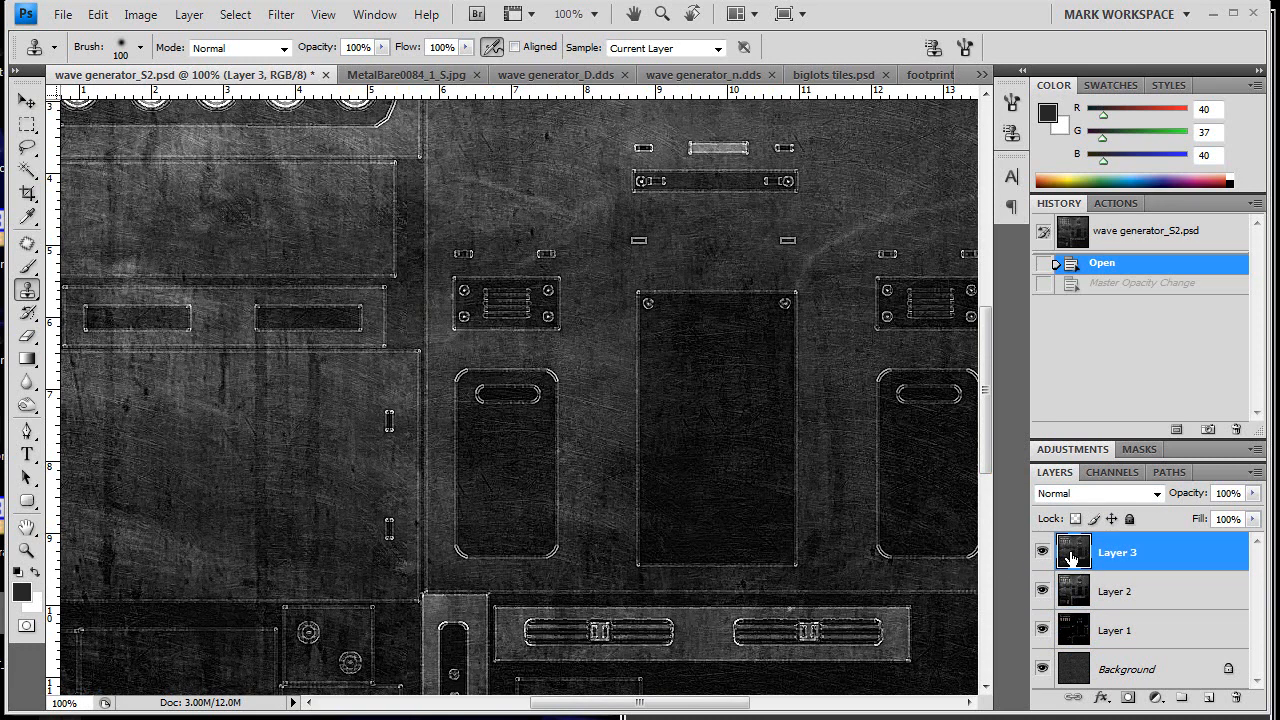
# Inspect the upper part of the combined specular texture, and switch to DarkShader to view it on the lit wave generator model
pyautogui.moveTo(527, 306); pyautogui.dragTo(512, 525)
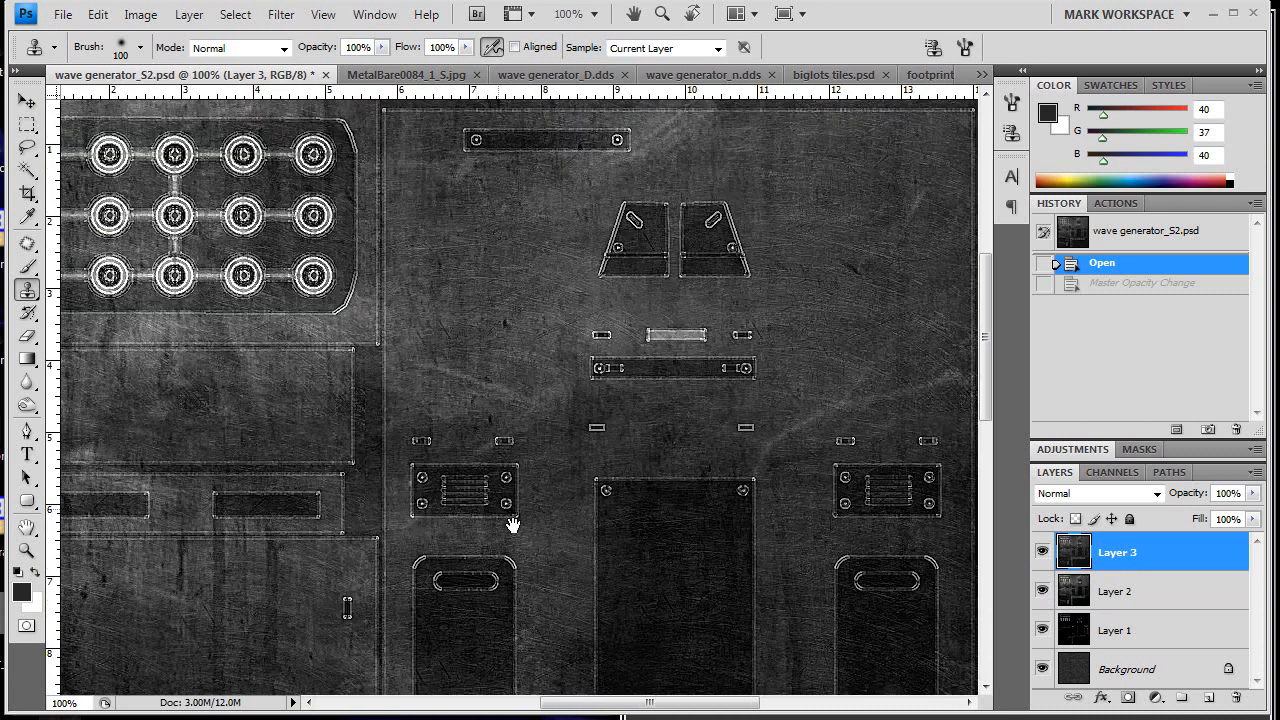
pyautogui.moveTo(655, 584); pyautogui.dragTo(637, 546)
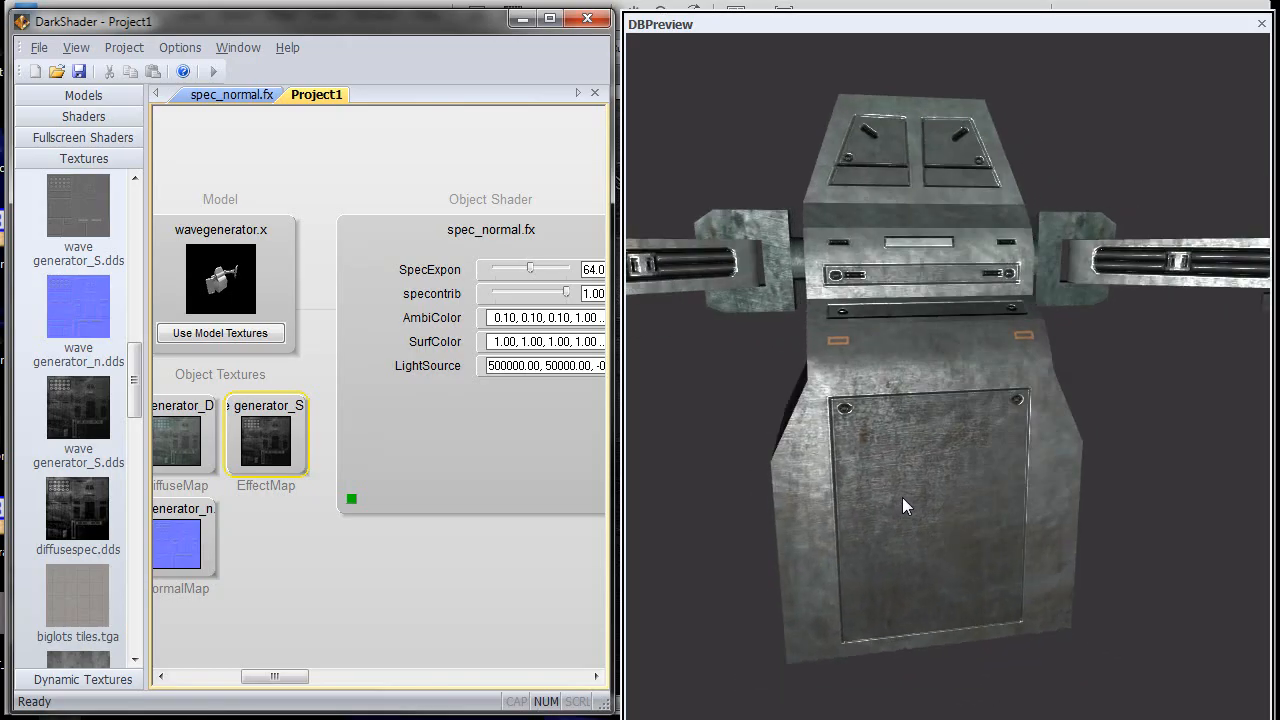
pyautogui.moveTo(902, 497)
pyautogui.mouseDown()
pyautogui.moveTo(890, 464)
pyautogui.moveTo(872, 499)
pyautogui.moveTo(897, 488)
pyautogui.moveTo(898, 471)
pyautogui.moveTo(921, 487)
pyautogui.moveTo(906, 521)
pyautogui.mouseUp()
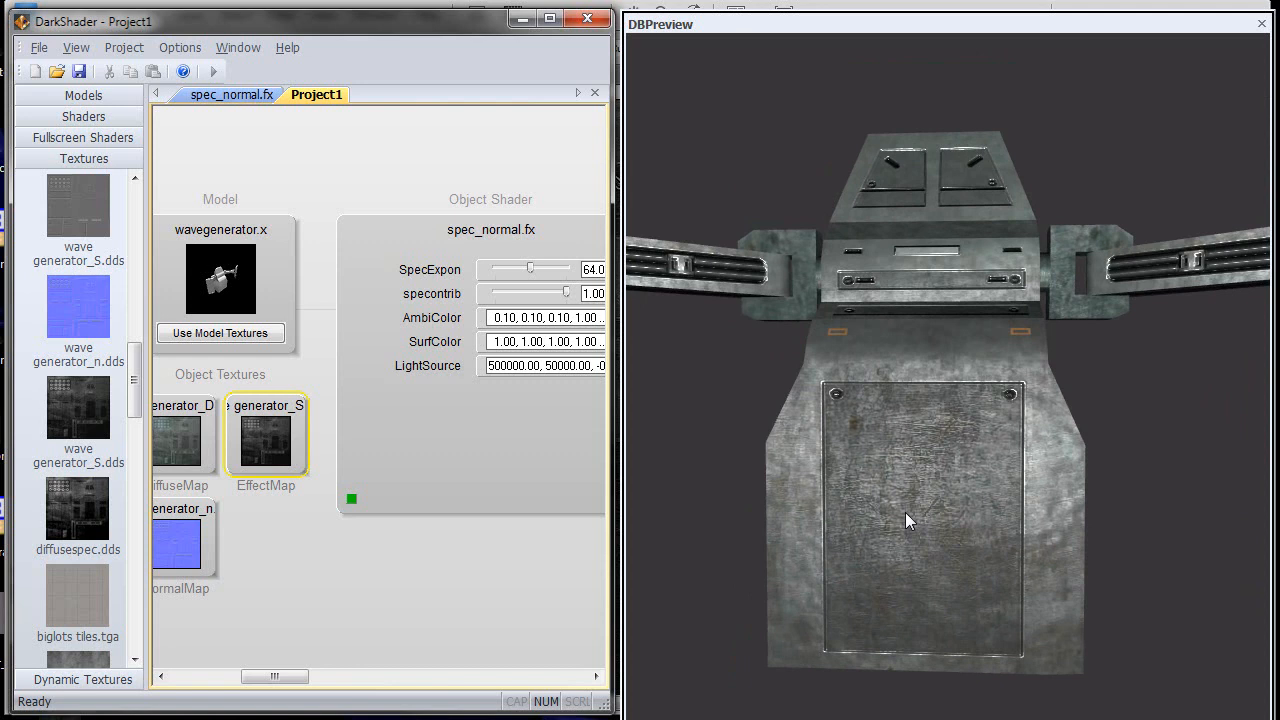
# Compare the plain grey wave generator_S.dds with the dark detailed version as the model's effect map, rotating the model under the light
pyautogui.moveTo(106, 254); pyautogui.dragTo(266, 440)
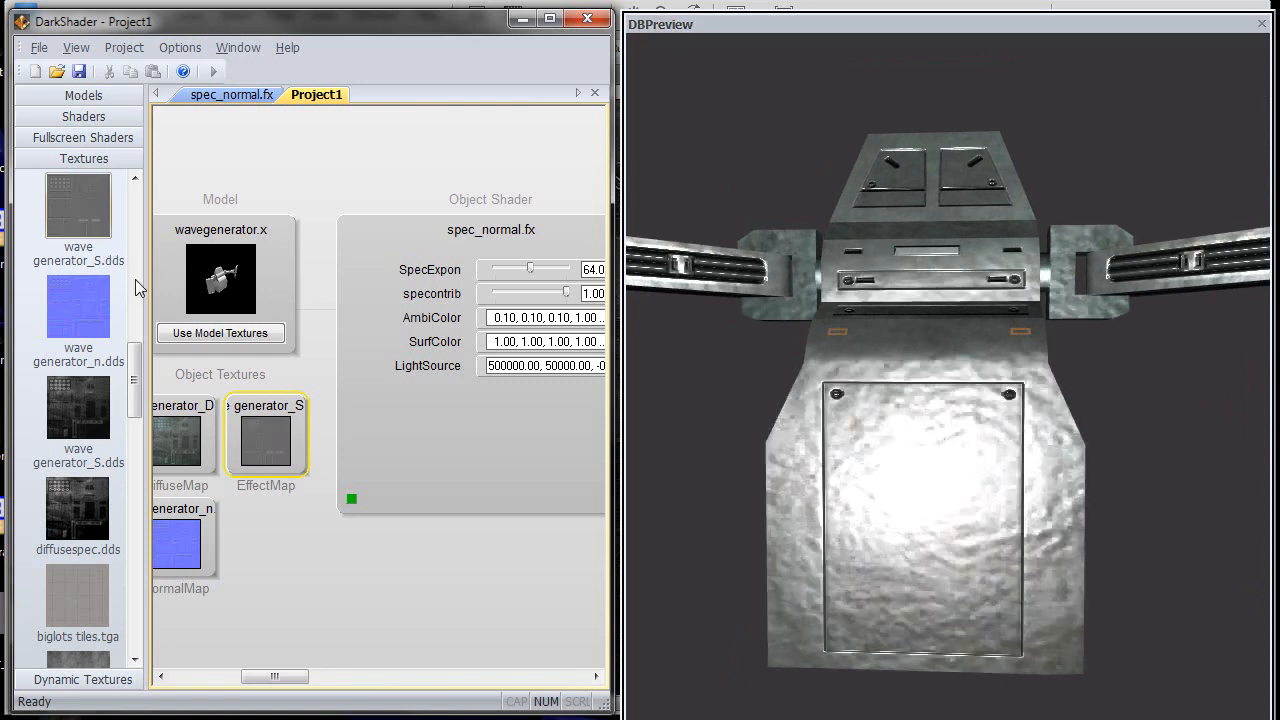
pyautogui.moveTo(876, 527)
pyautogui.mouseDown()
pyautogui.moveTo(883, 563)
pyautogui.moveTo(957, 502)
pyautogui.moveTo(948, 521)
pyautogui.moveTo(865, 526)
pyautogui.moveTo(866, 549)
pyautogui.moveTo(884, 546)
pyautogui.moveTo(903, 487)
pyautogui.moveTo(900, 502)
pyautogui.moveTo(931, 490)
pyautogui.moveTo(897, 480)
pyautogui.moveTo(923, 491)
pyautogui.mouseUp()
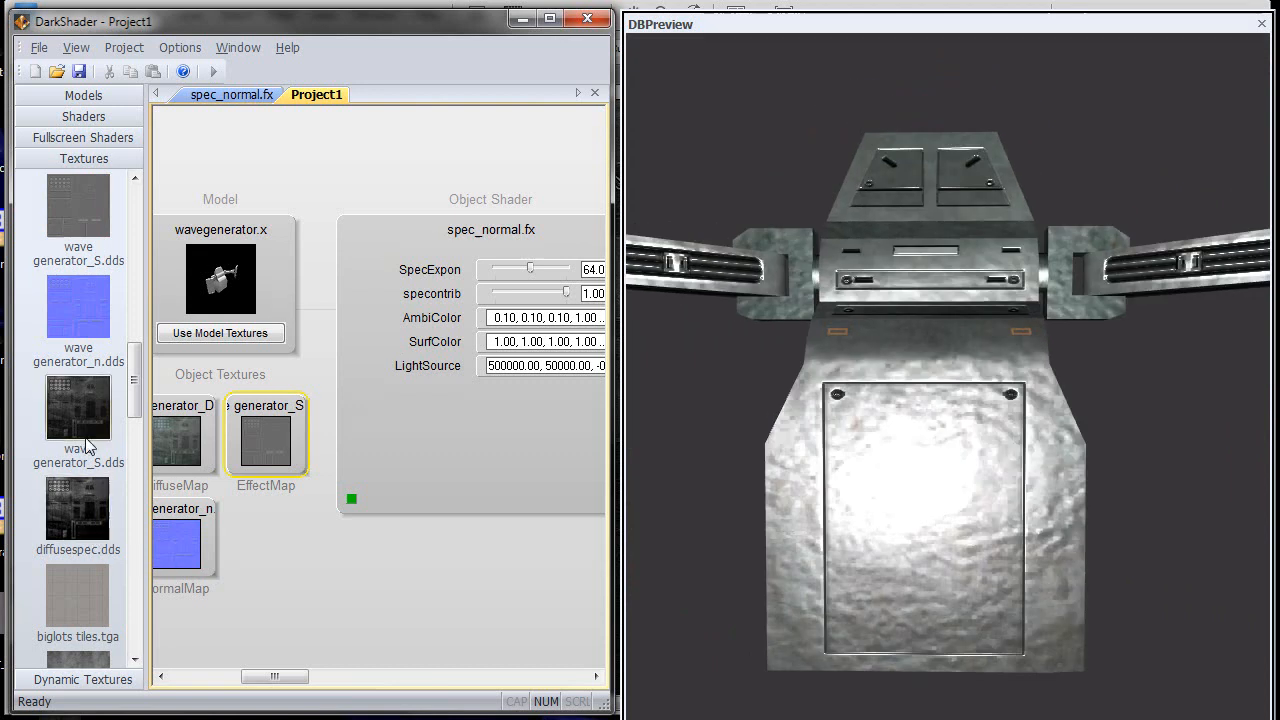
pyautogui.click(83, 424)
pyautogui.moveTo(811, 551); pyautogui.dragTo(941, 565)
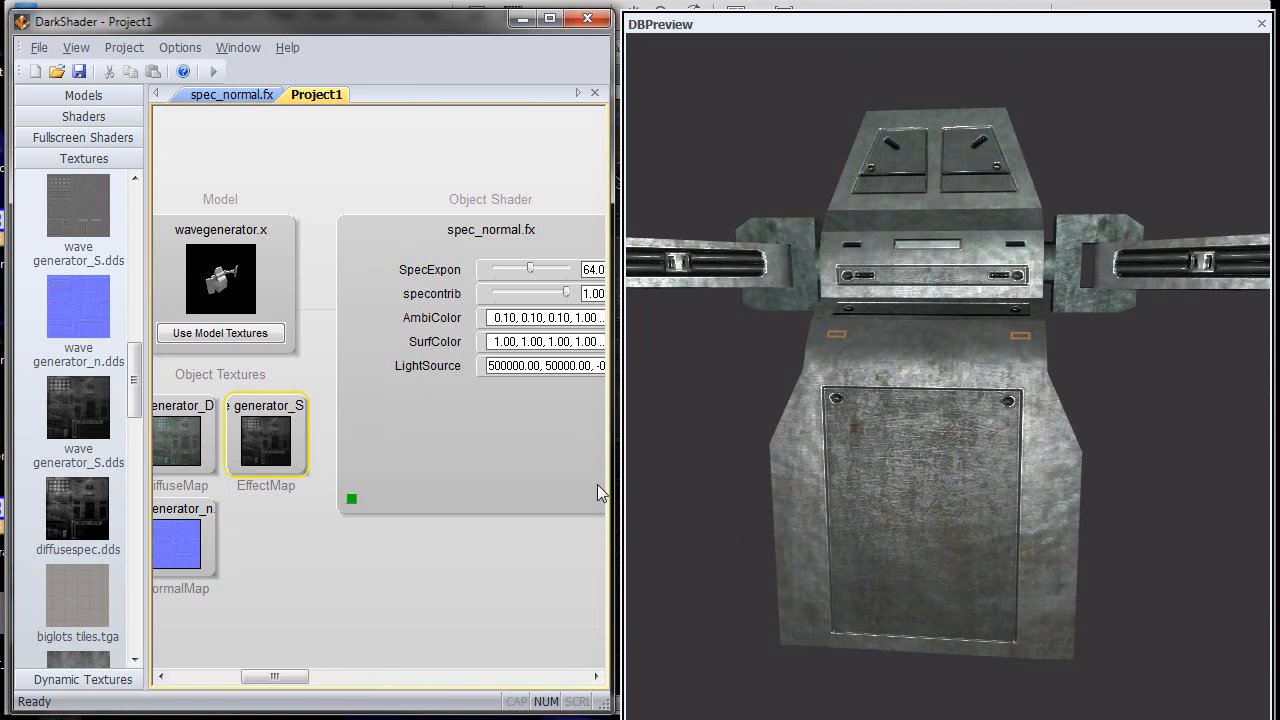
# Replace the preview model with cube.dbo and bring its face closer
pyautogui.click(70, 95)
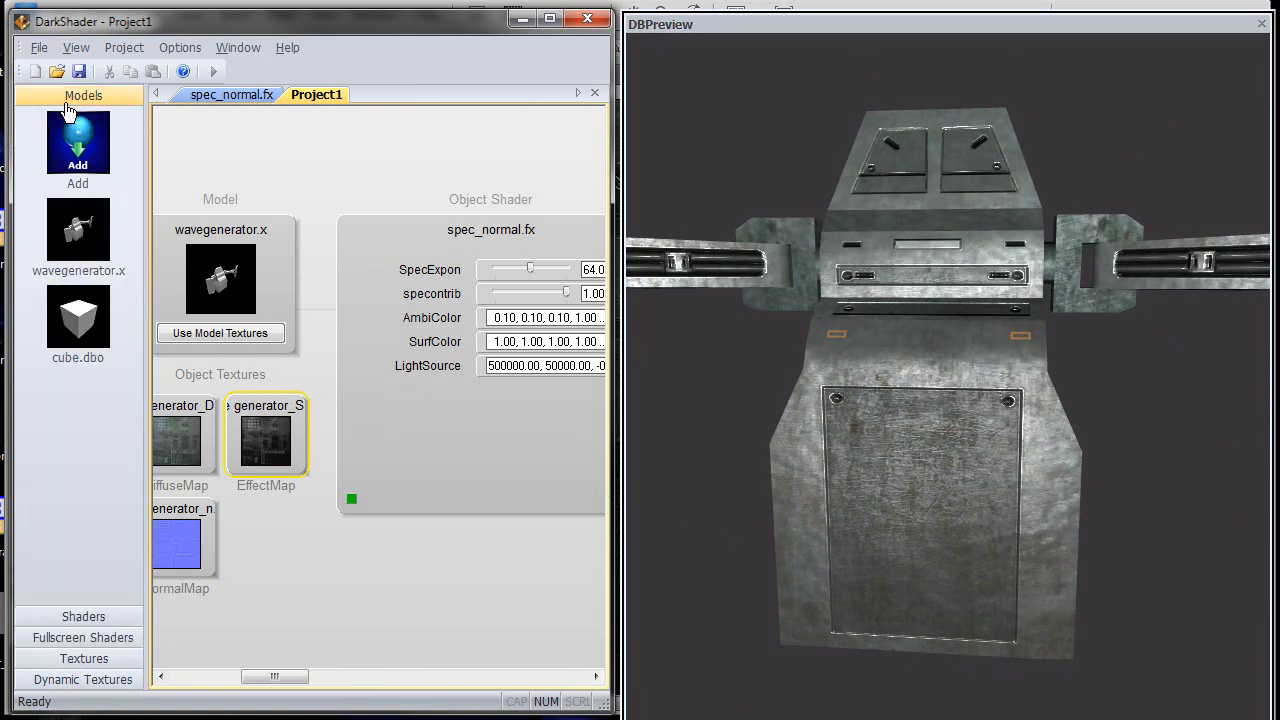
pyautogui.doubleClick(78, 318)
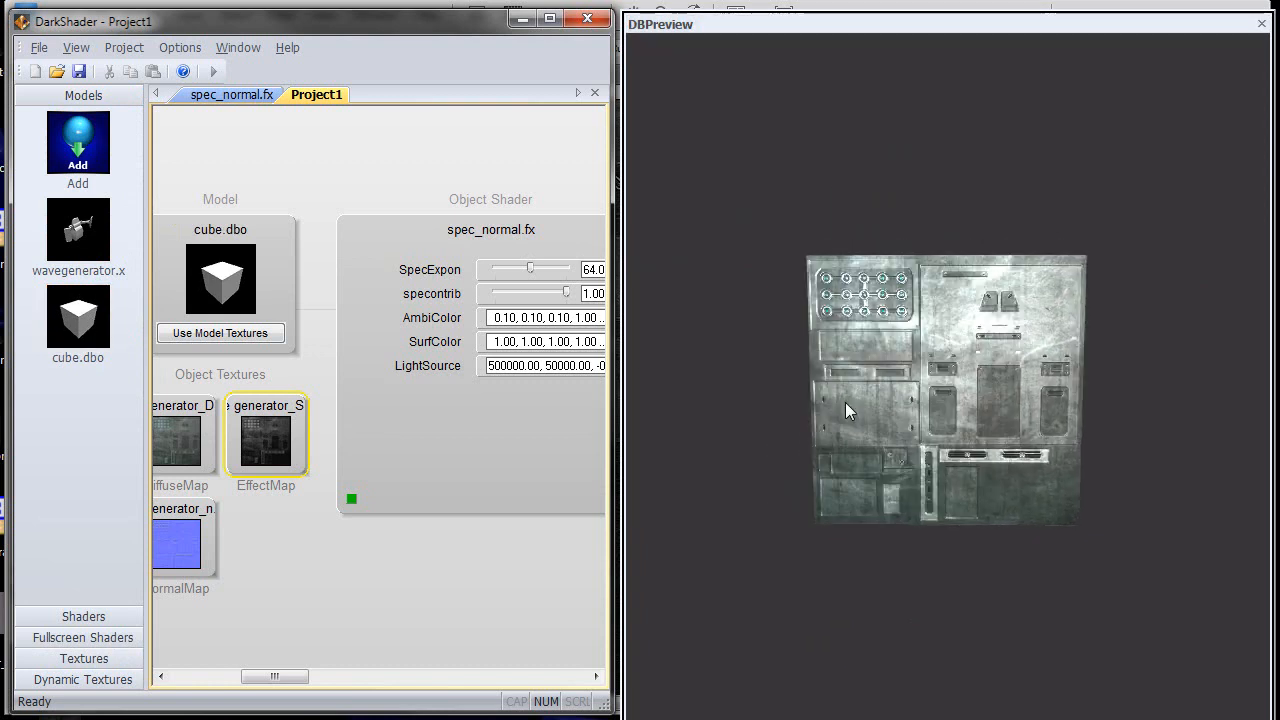
pyautogui.scroll(2, 845, 433)
# Assign biglots tiles.tga as the cube's diffuse map and normal.tga as its normal map
pyautogui.click(210, 460)
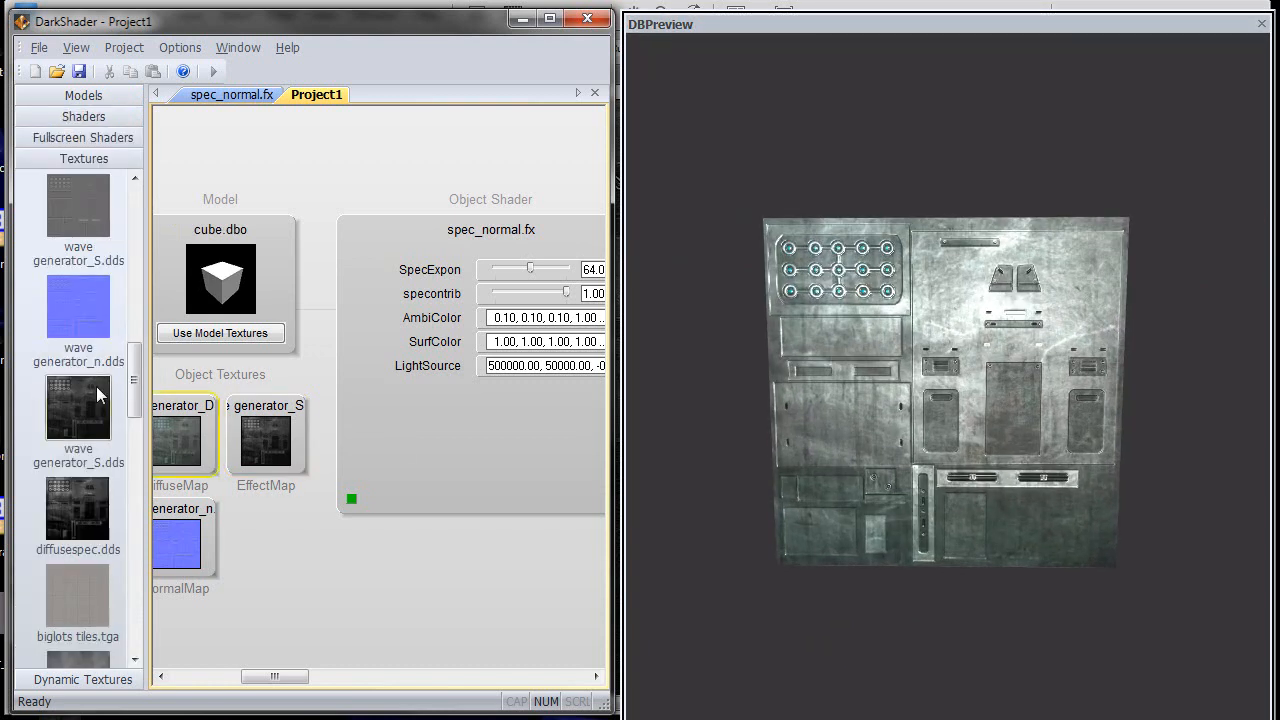
pyautogui.doubleClick(86, 590)
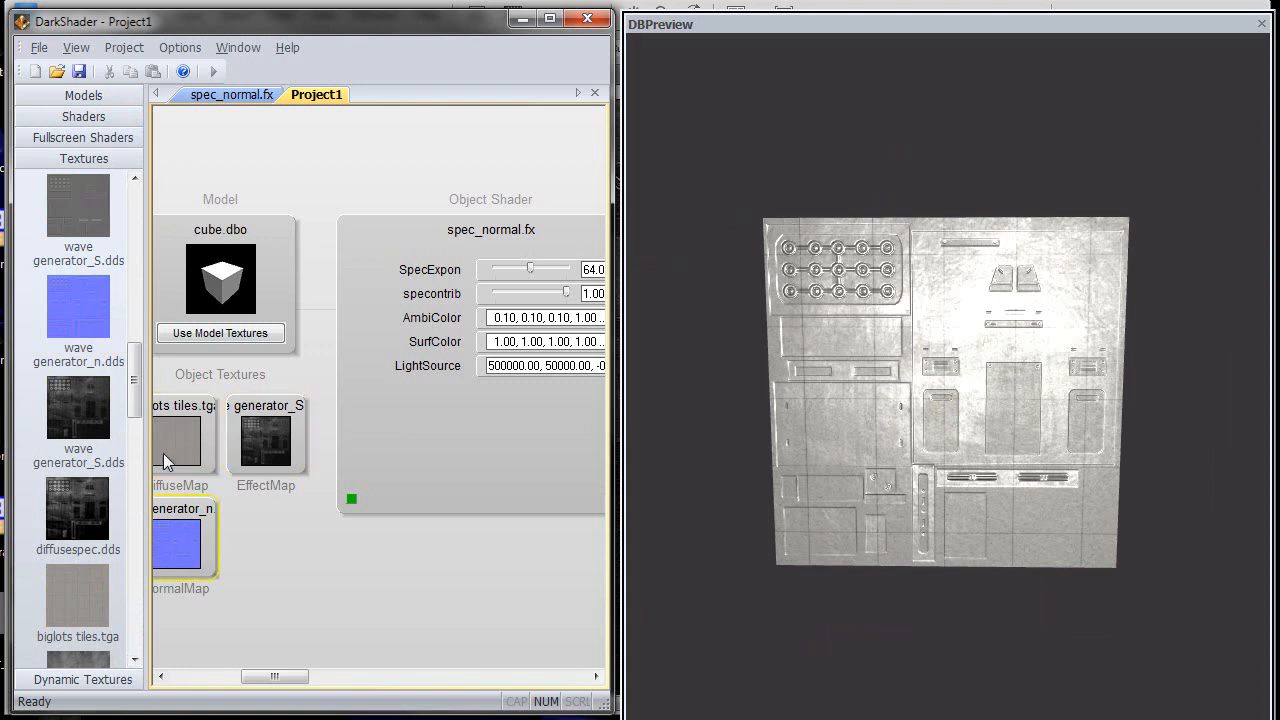
pyautogui.moveTo(136, 400); pyautogui.dragTo(140, 571)
pyautogui.doubleClick(80, 568)
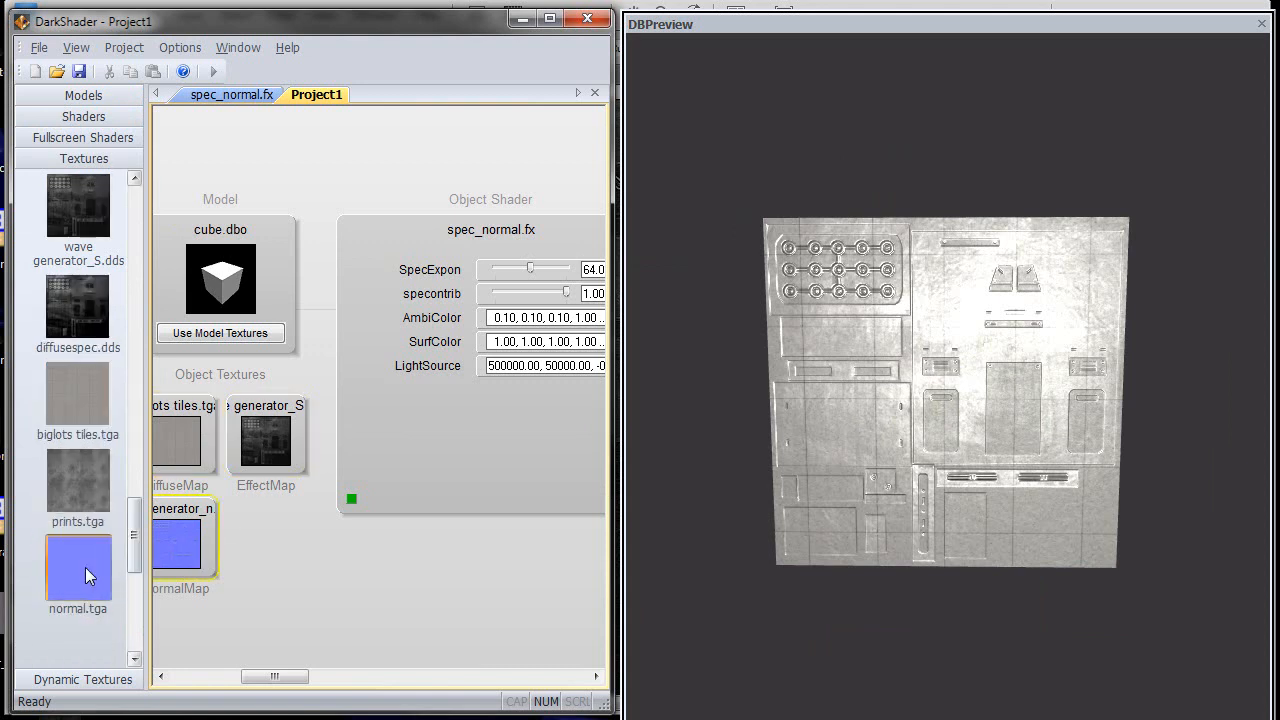
# Set specontrib to 0.00, assign prints.tga as the effect map, and inspect the tiled surface without specular
pyautogui.moveTo(566, 292); pyautogui.dragTo(484, 295)
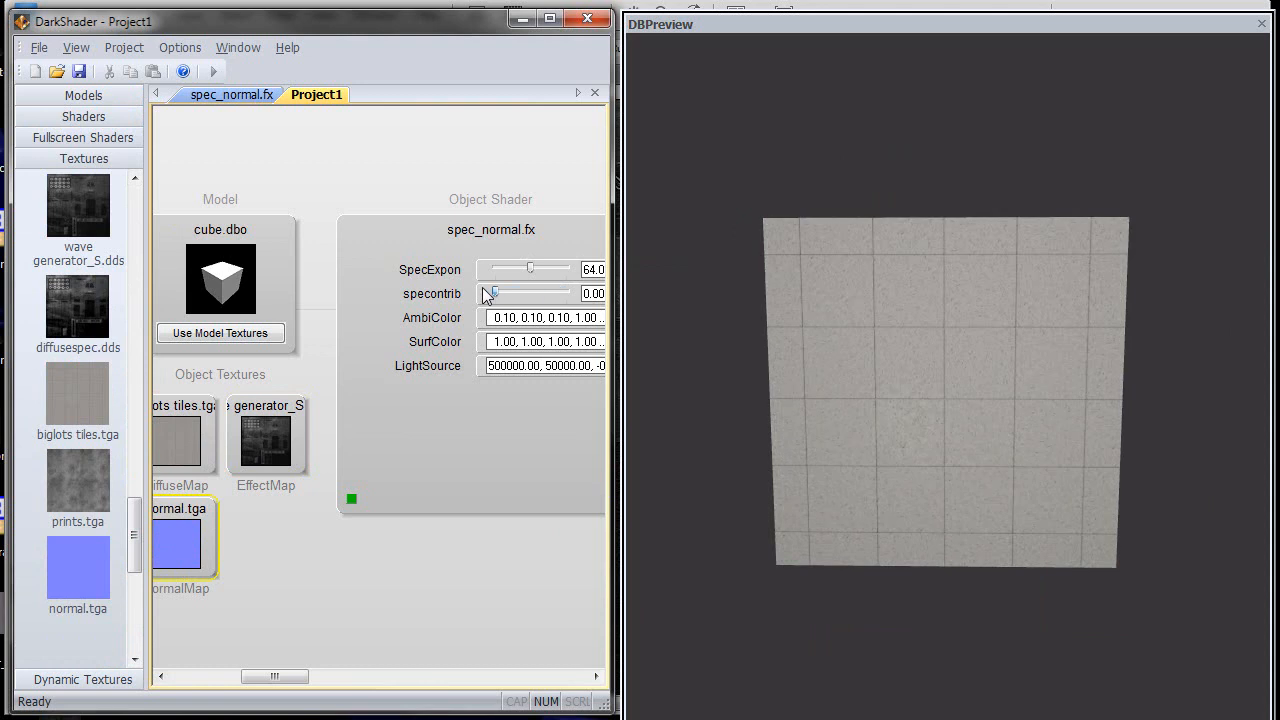
pyautogui.doubleClick(85, 493)
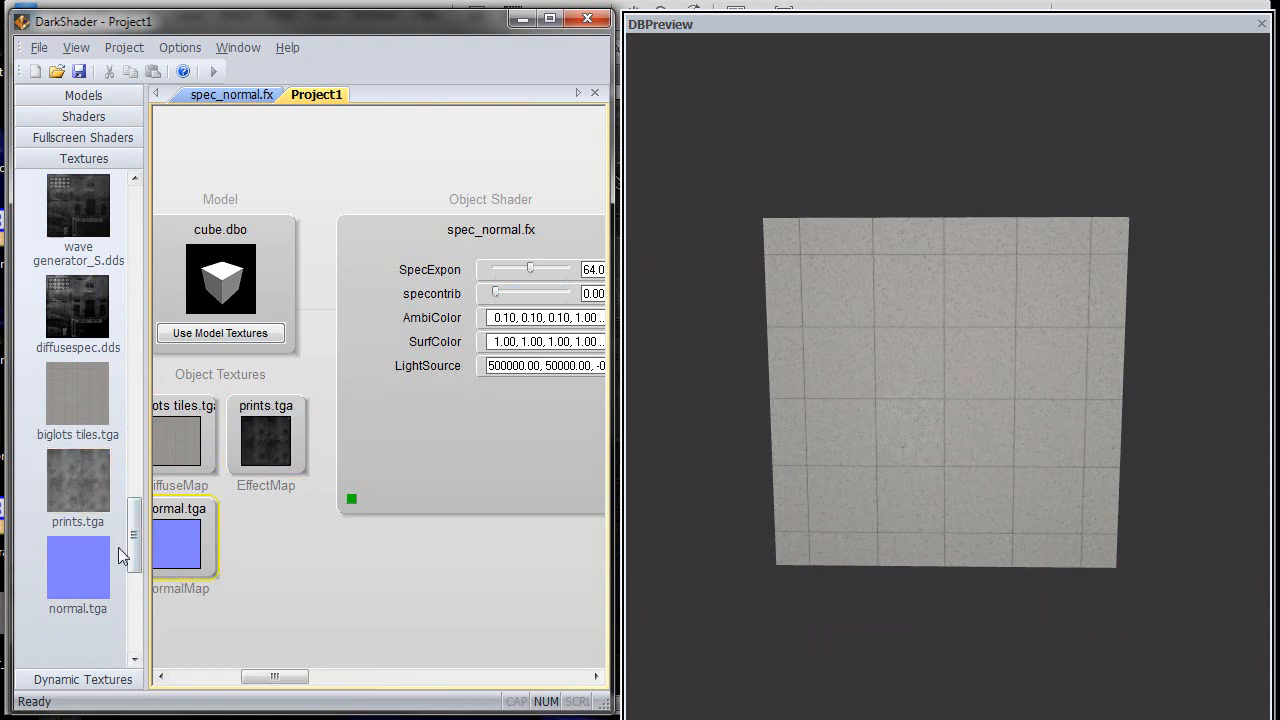
pyautogui.moveTo(877, 477)
pyautogui.mouseDown()
pyautogui.moveTo(871, 495)
pyautogui.moveTo(902, 478)
pyautogui.moveTo(874, 497)
pyautogui.moveTo(880, 474)
pyautogui.moveTo(866, 494)
pyautogui.moveTo(882, 497)
pyautogui.moveTo(889, 478)
pyautogui.moveTo(868, 489)
pyautogui.mouseUp()
pyautogui.scroll(2, 871, 495)
pyautogui.scroll(3, 864, 497)
pyautogui.scroll(-3, 868, 490)
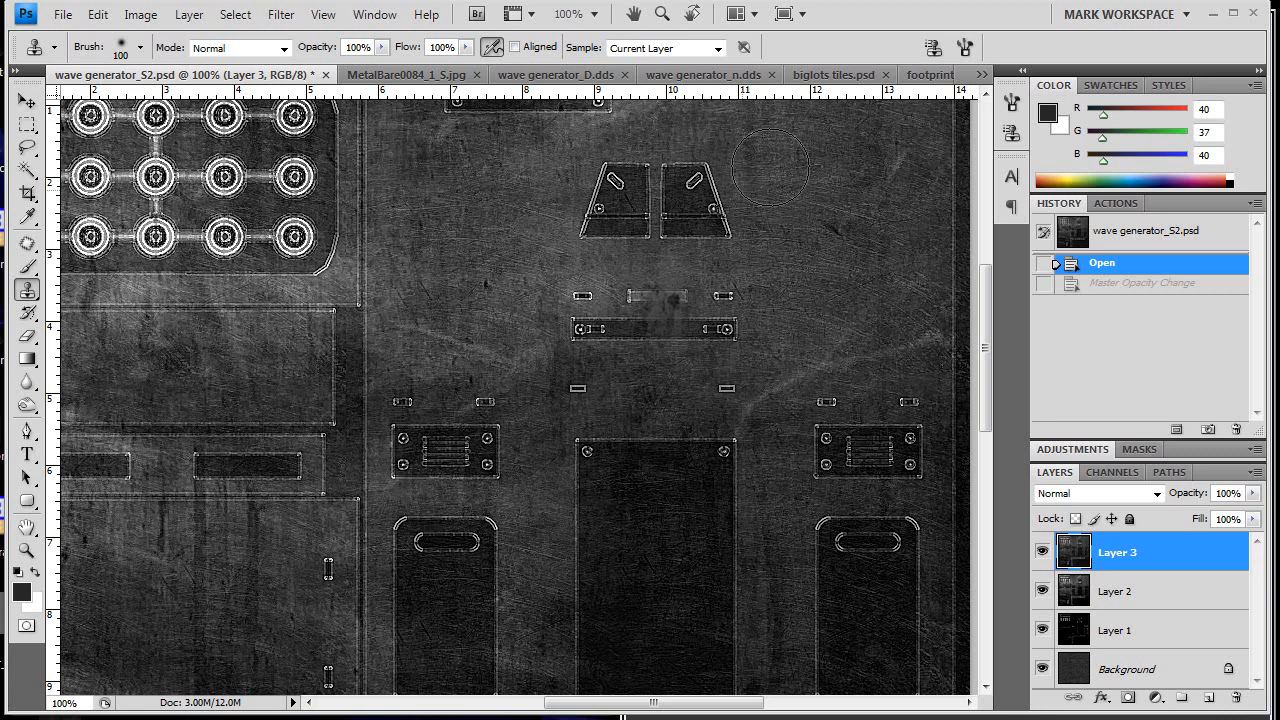
# Switch to Photoshop and examine footprints_4.jpg, the dark footprint texture in Untitled-18, and the tiles in biglots tiles.psd
pyautogui.click(930, 75)
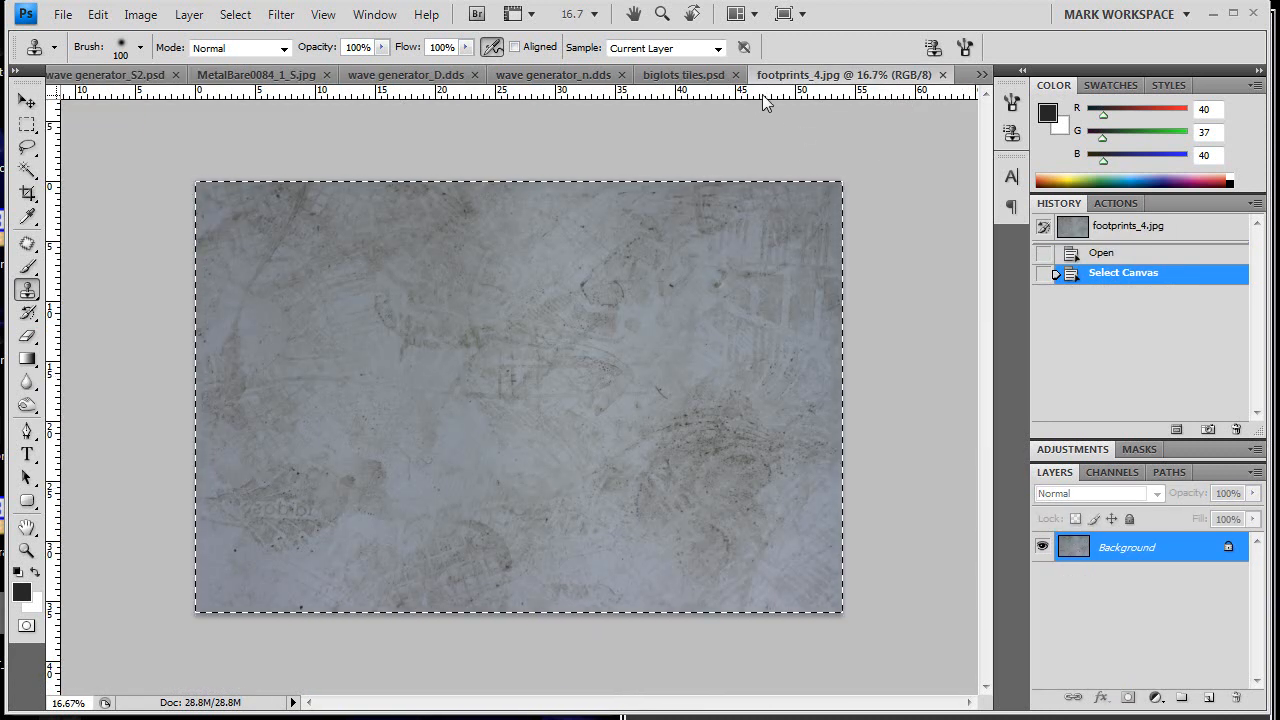
pyautogui.click(980, 74)
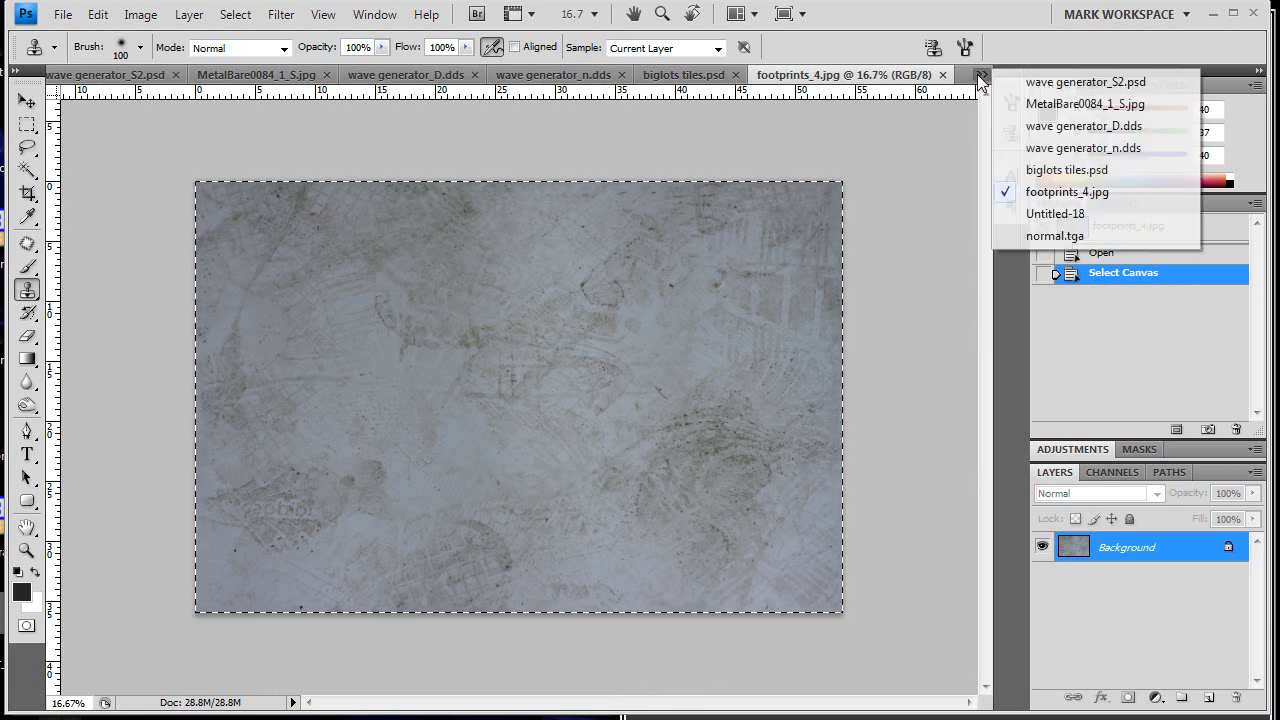
pyautogui.click(1055, 213)
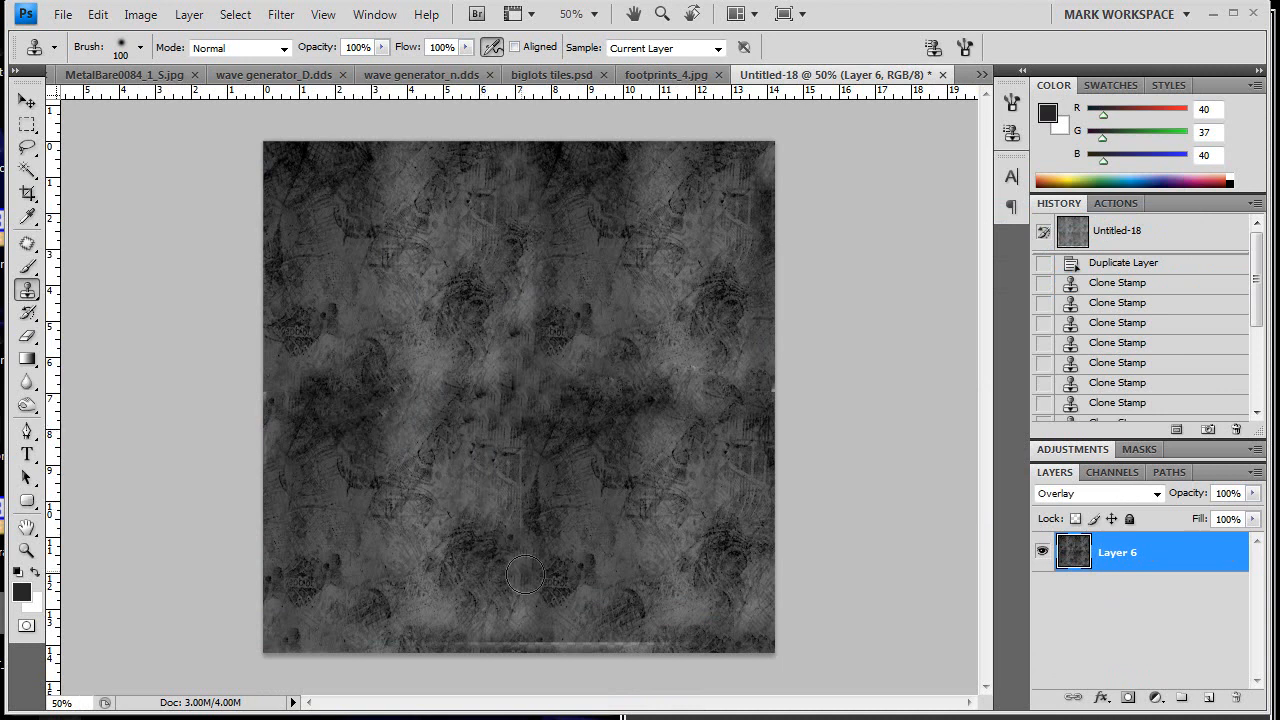
pyautogui.click(551, 74)
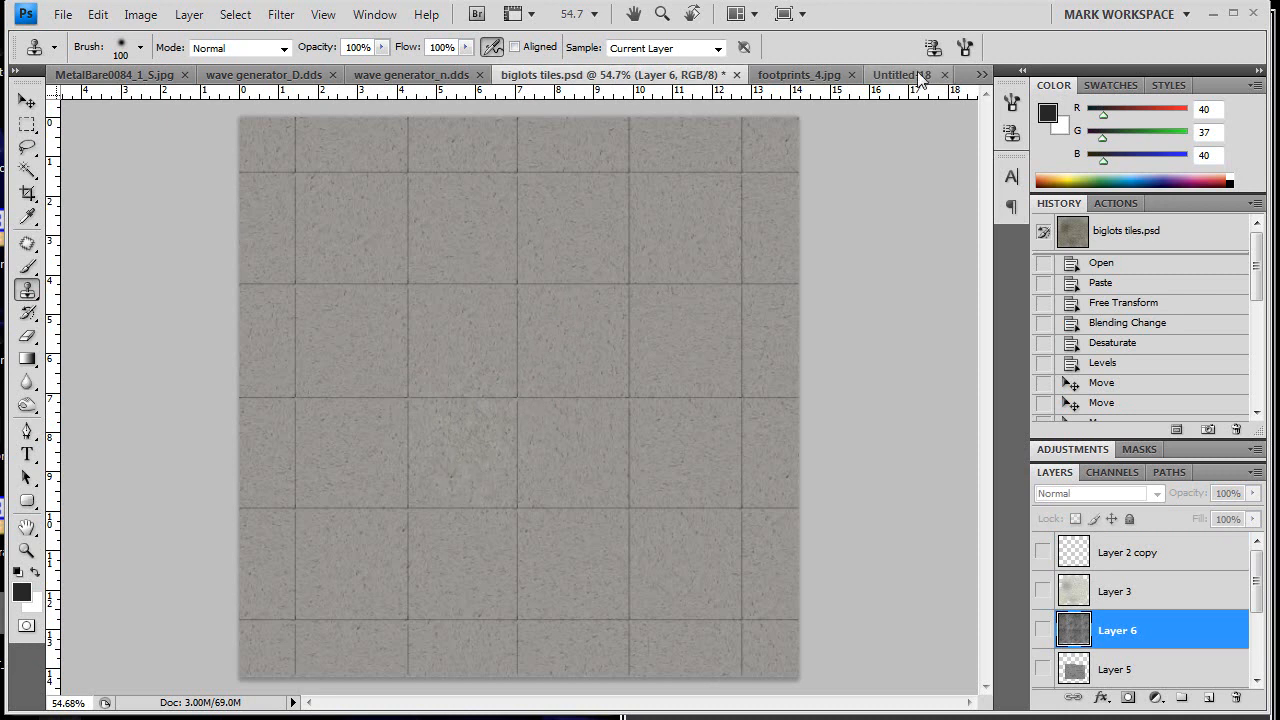
pyautogui.click(918, 75)
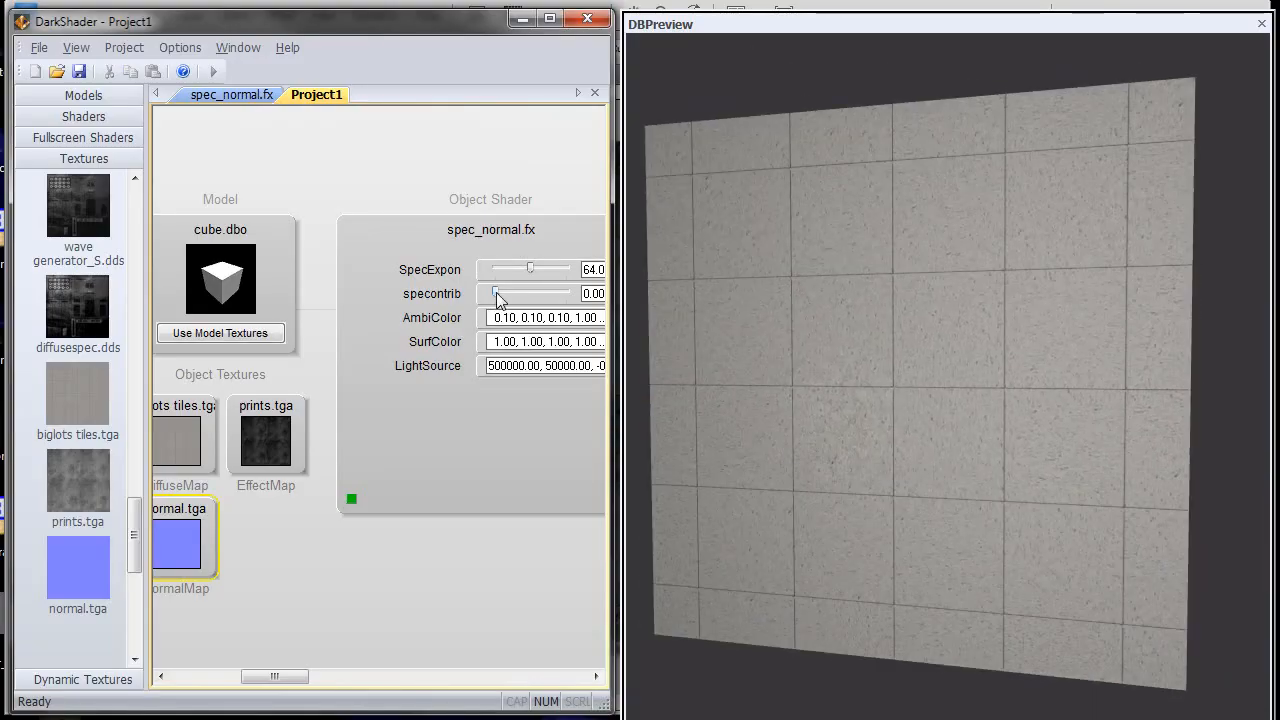
# Switch back to DarkShader, set specontrib to 1.00, and rotate the tiled cube to inspect the footprints in the highlights
pyautogui.moveTo(496, 292); pyautogui.dragTo(567, 293)
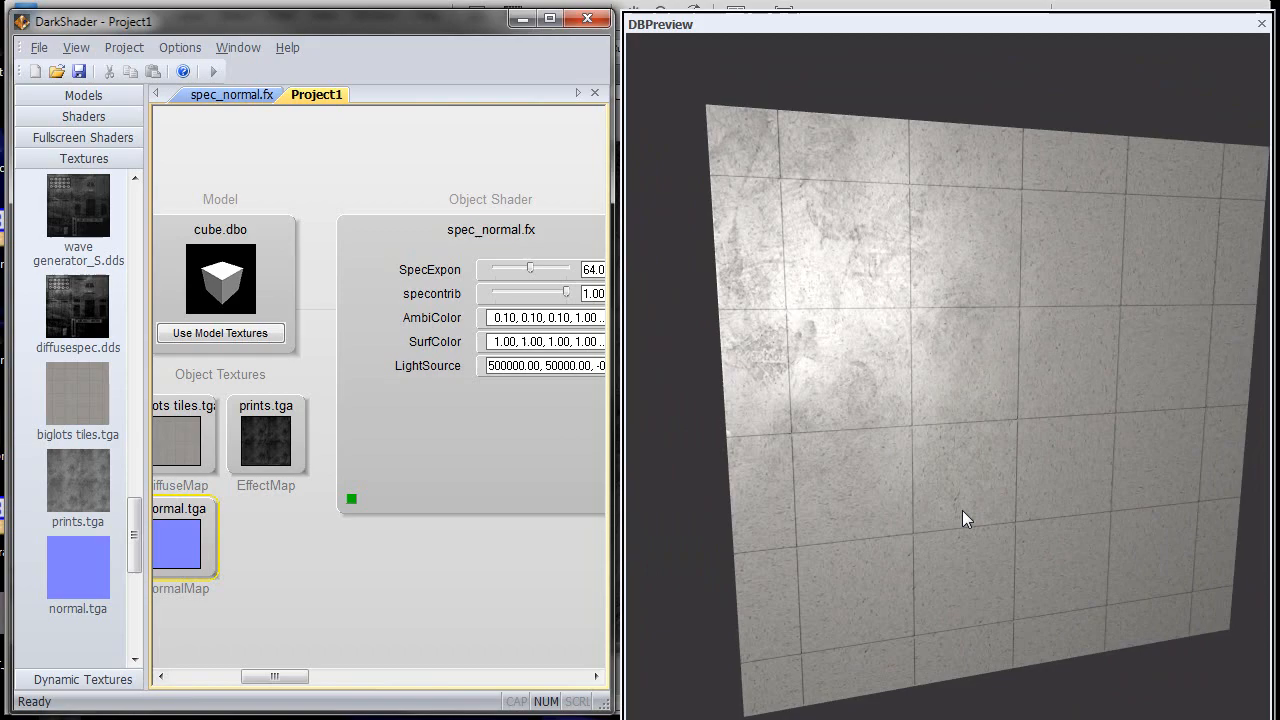
pyautogui.moveTo(962, 510); pyautogui.dragTo(913, 489)
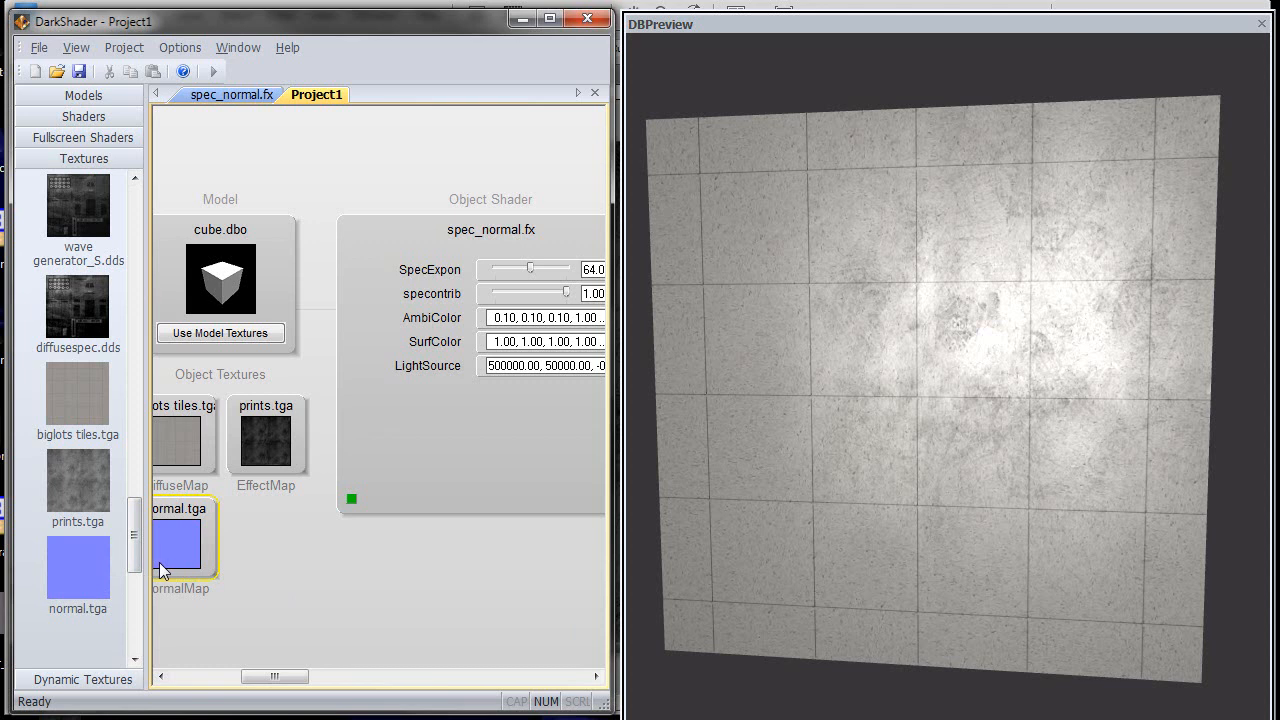
pyautogui.moveTo(783, 537); pyautogui.dragTo(909, 542)
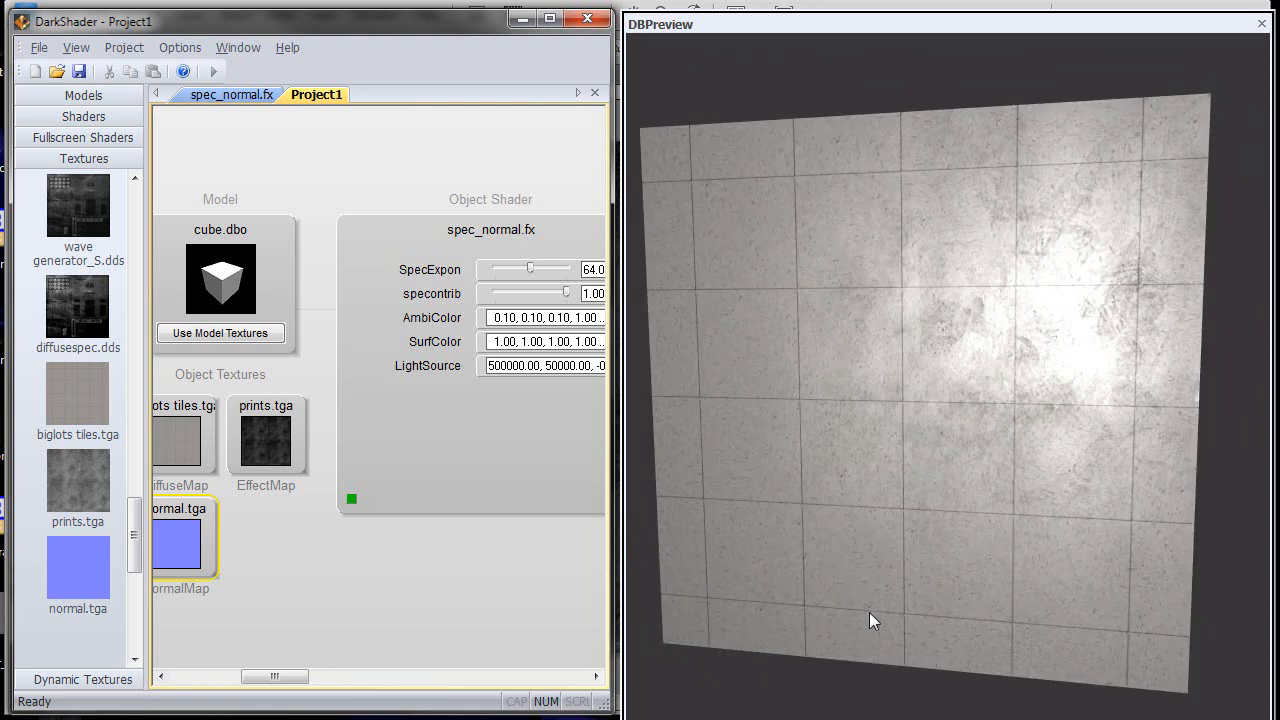